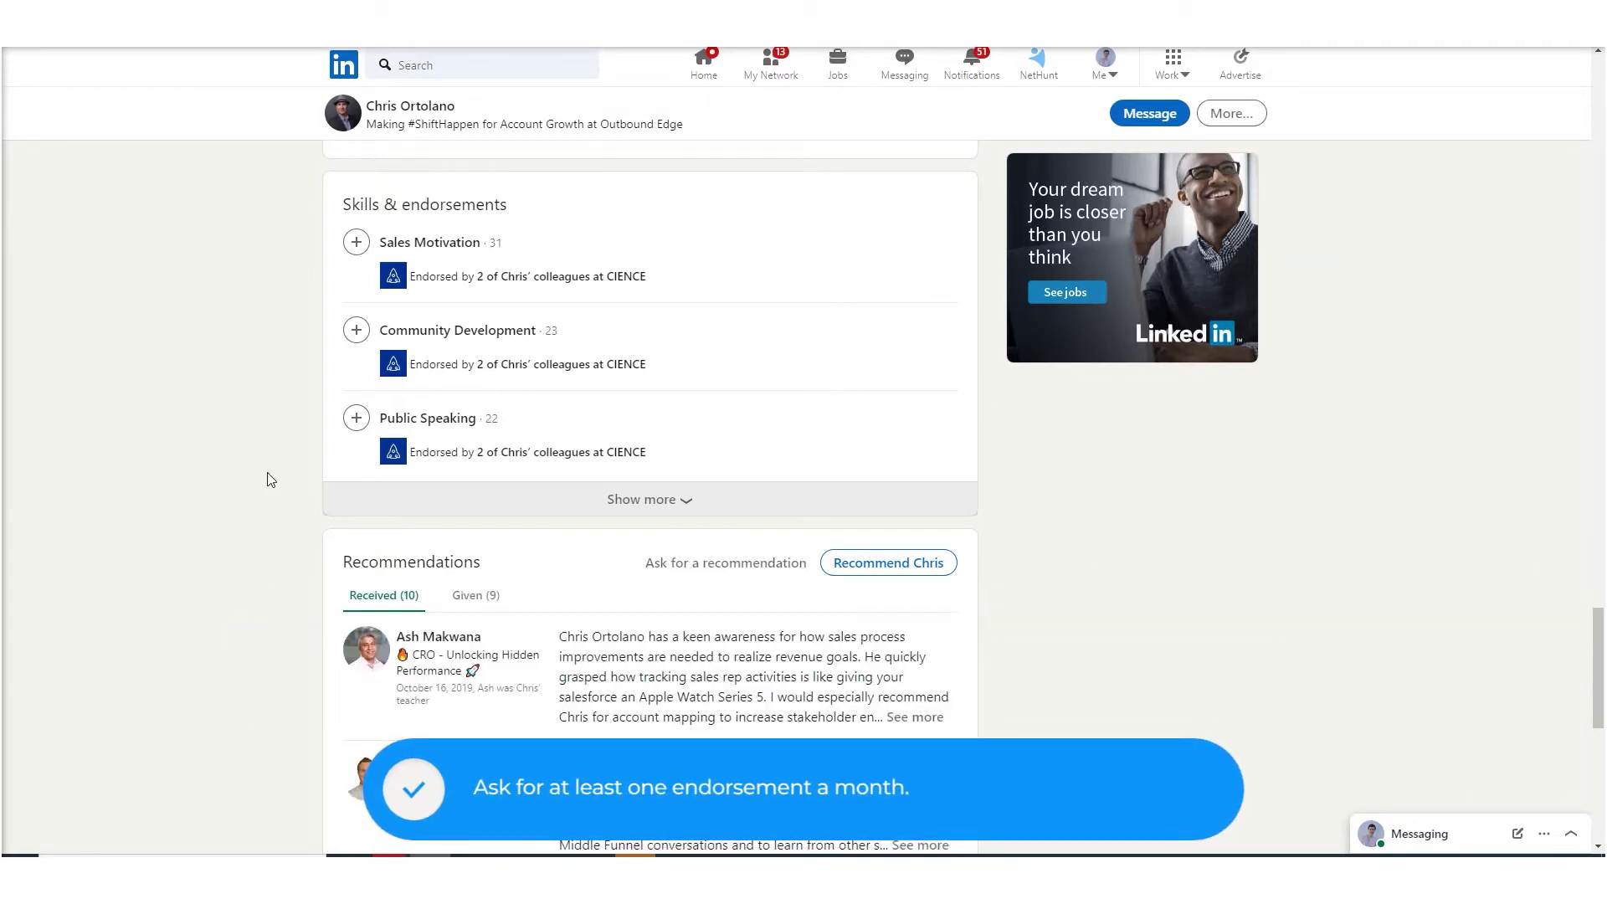
- Expand the profile's full skills list and check who endorsed Sales Enablement
click(641, 499)
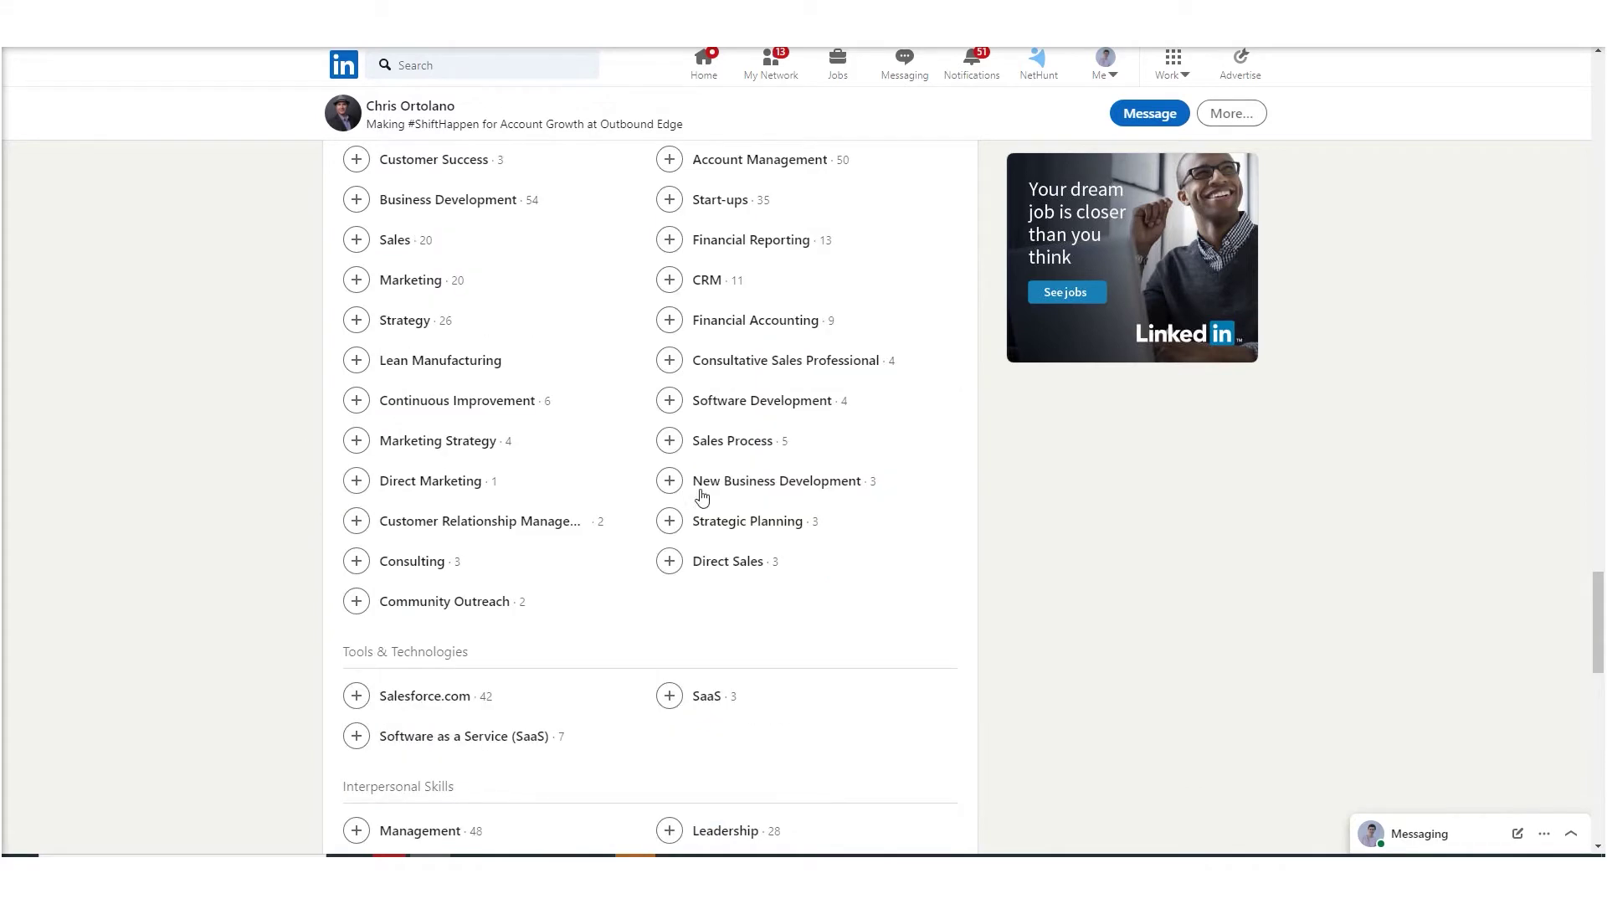
scroll(694, 498, up, 1)
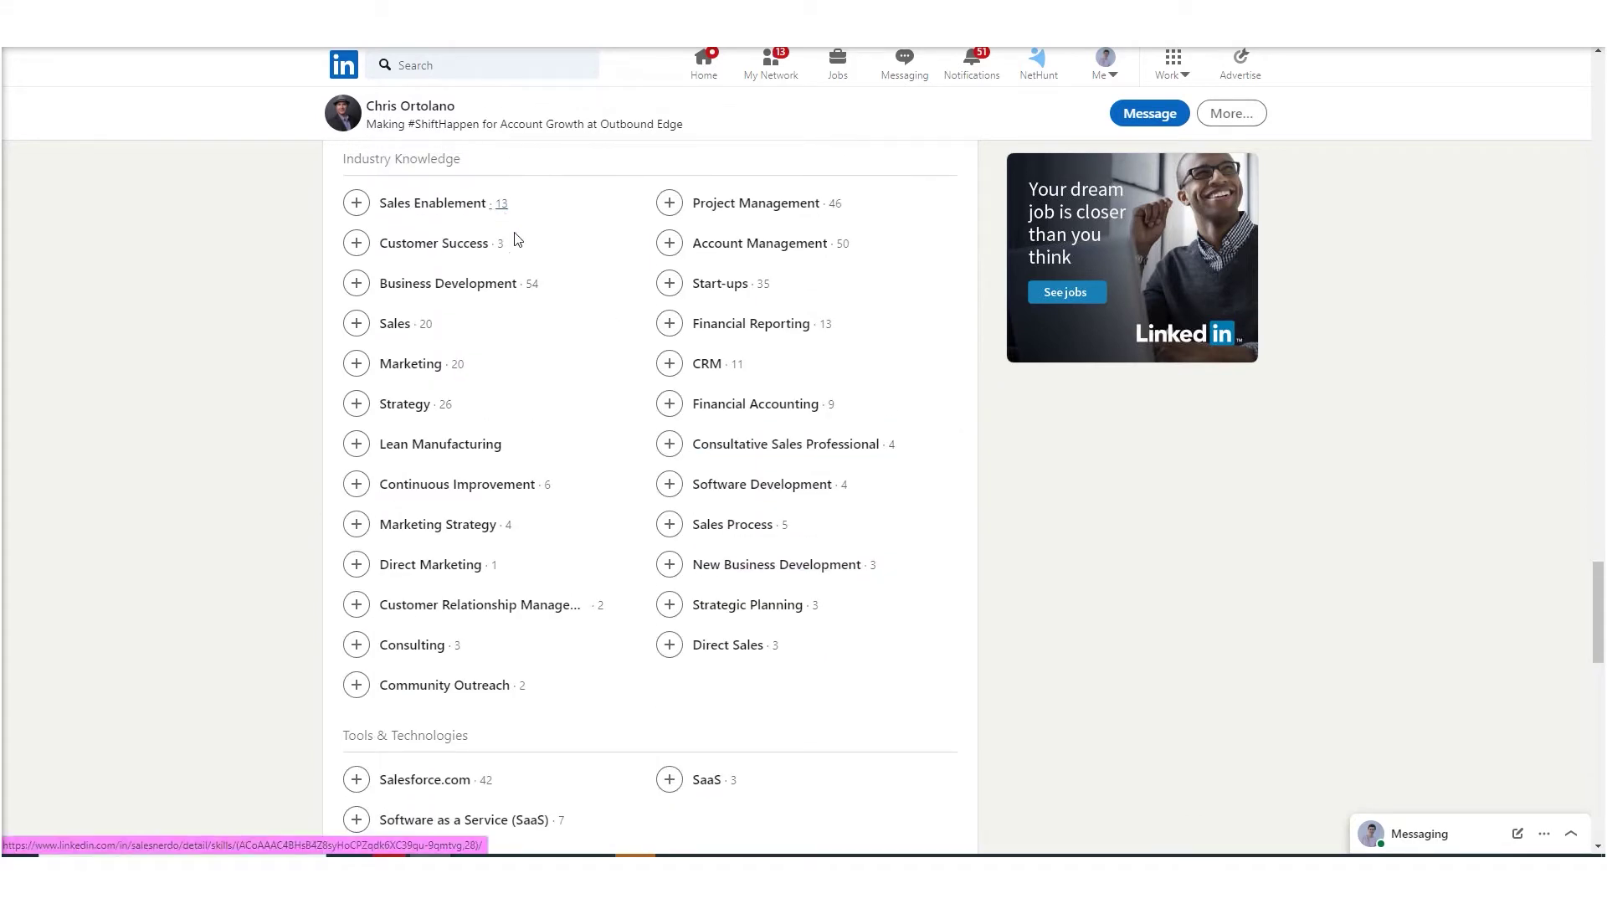
click(501, 203)
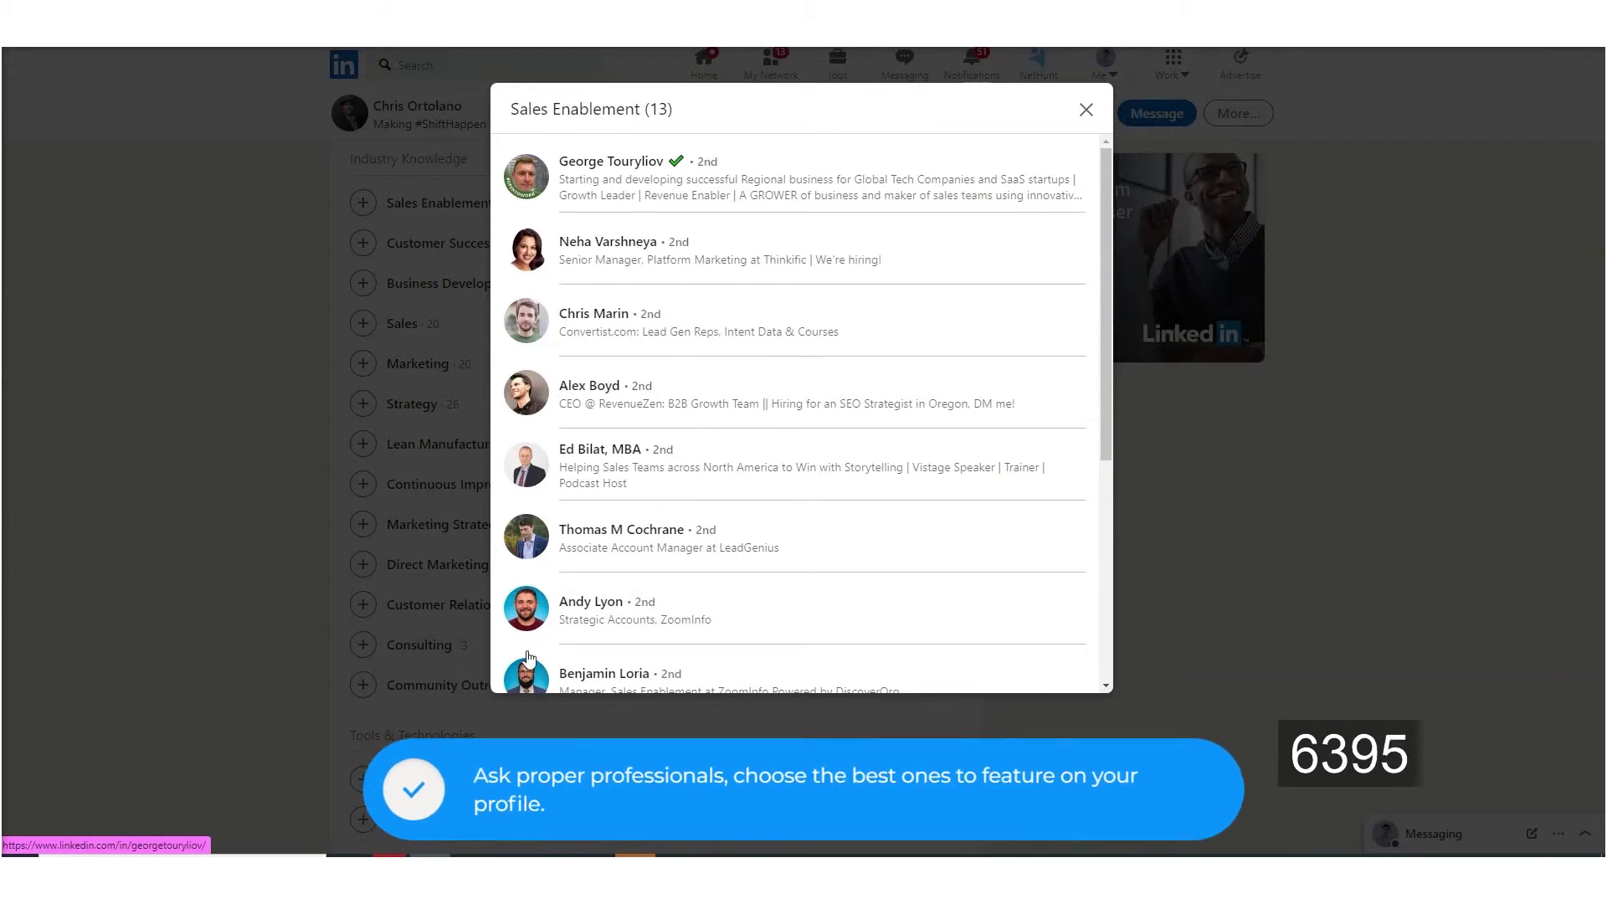
click(1087, 111)
scroll(808, 363, up, 3)
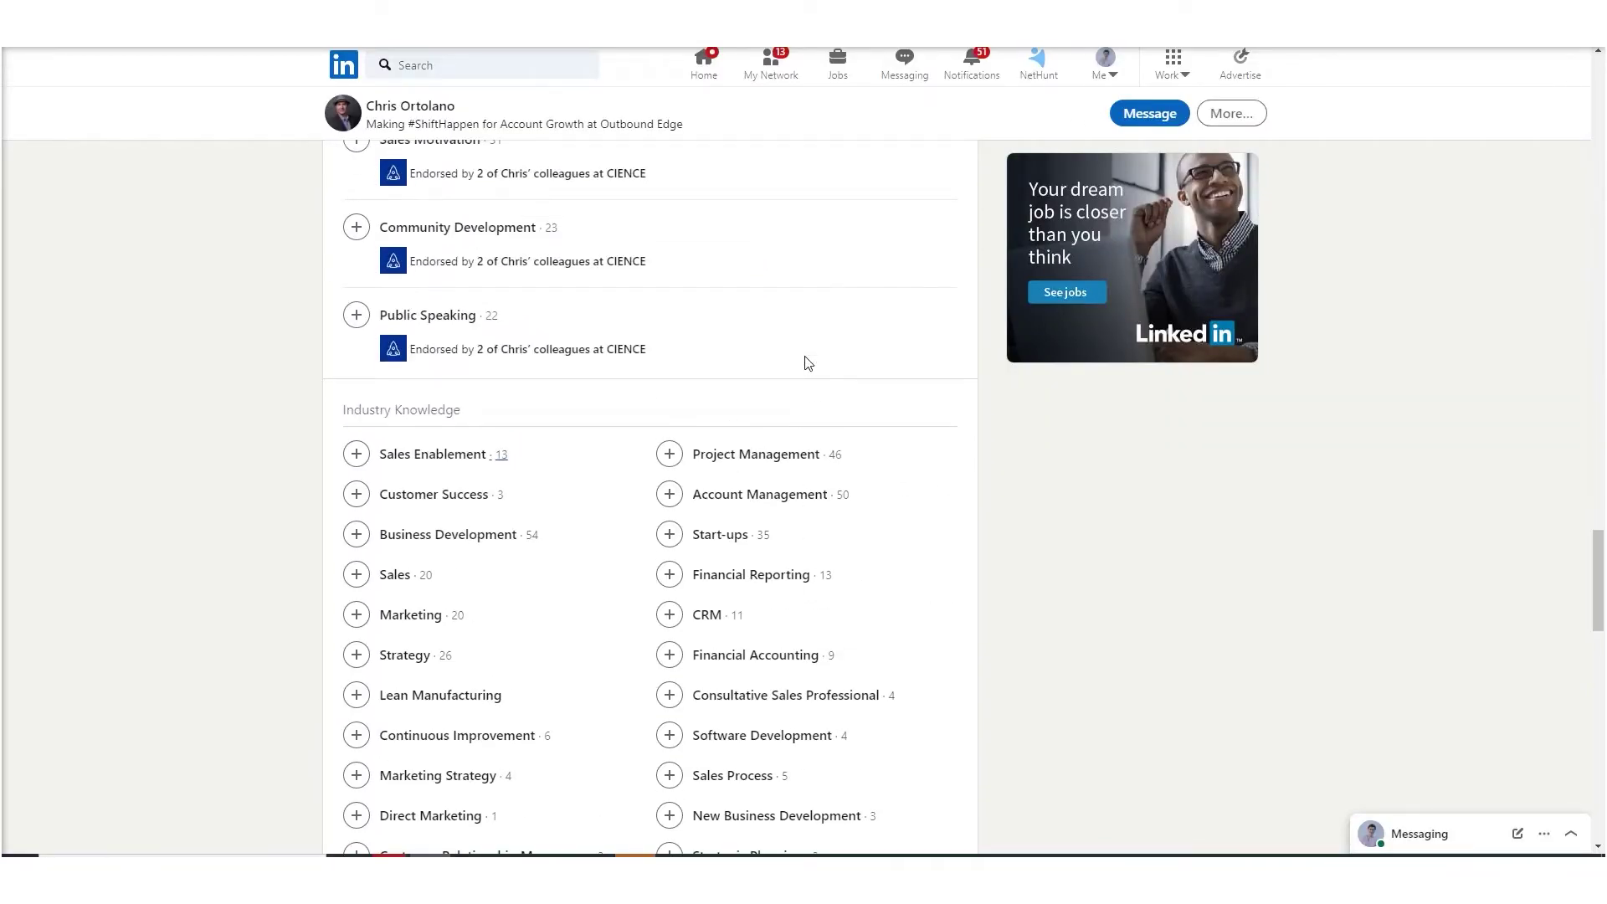
scroll(808, 362, down, 4)
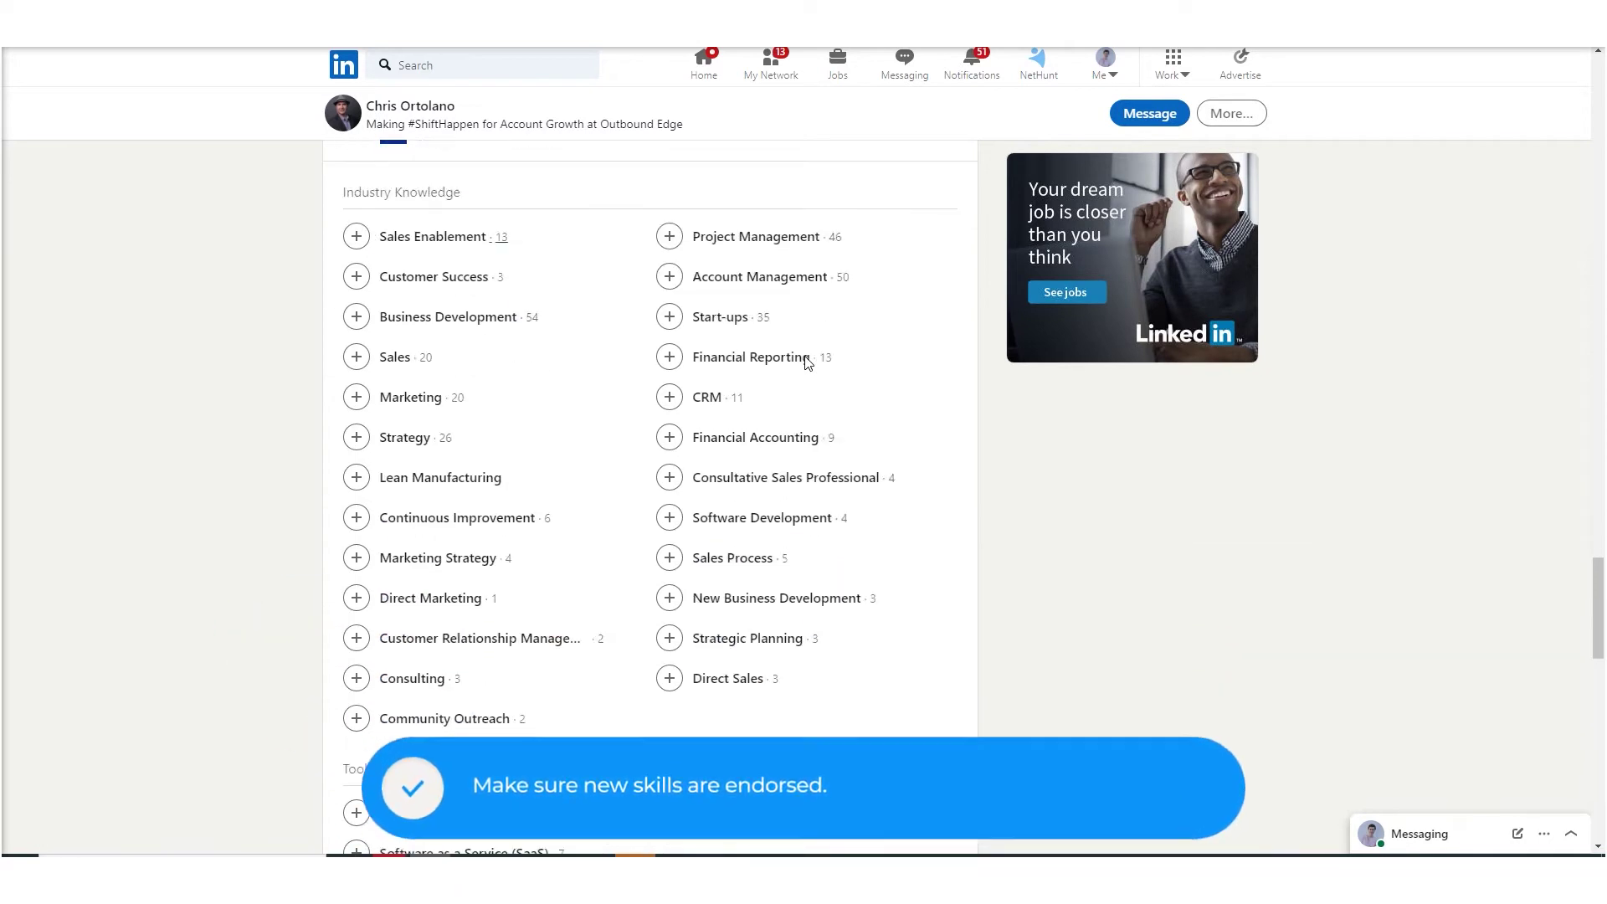
scroll(808, 363, down, 4)
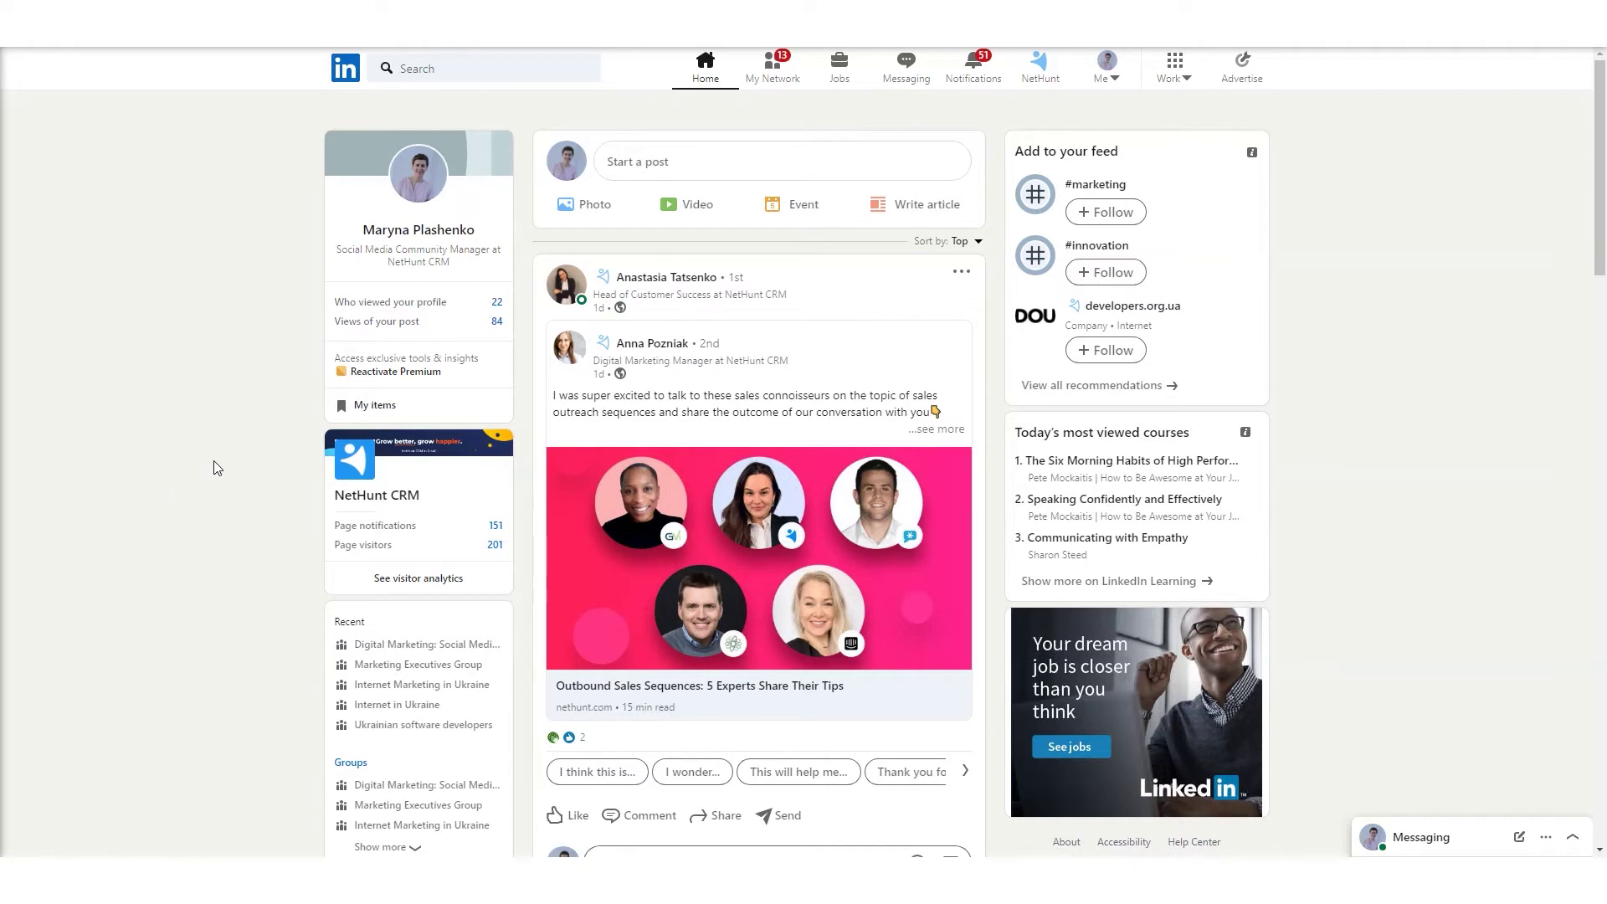
- From your profile viewers, reach a sales consultant's profile and browse its expanded People also viewed list
click(350, 302)
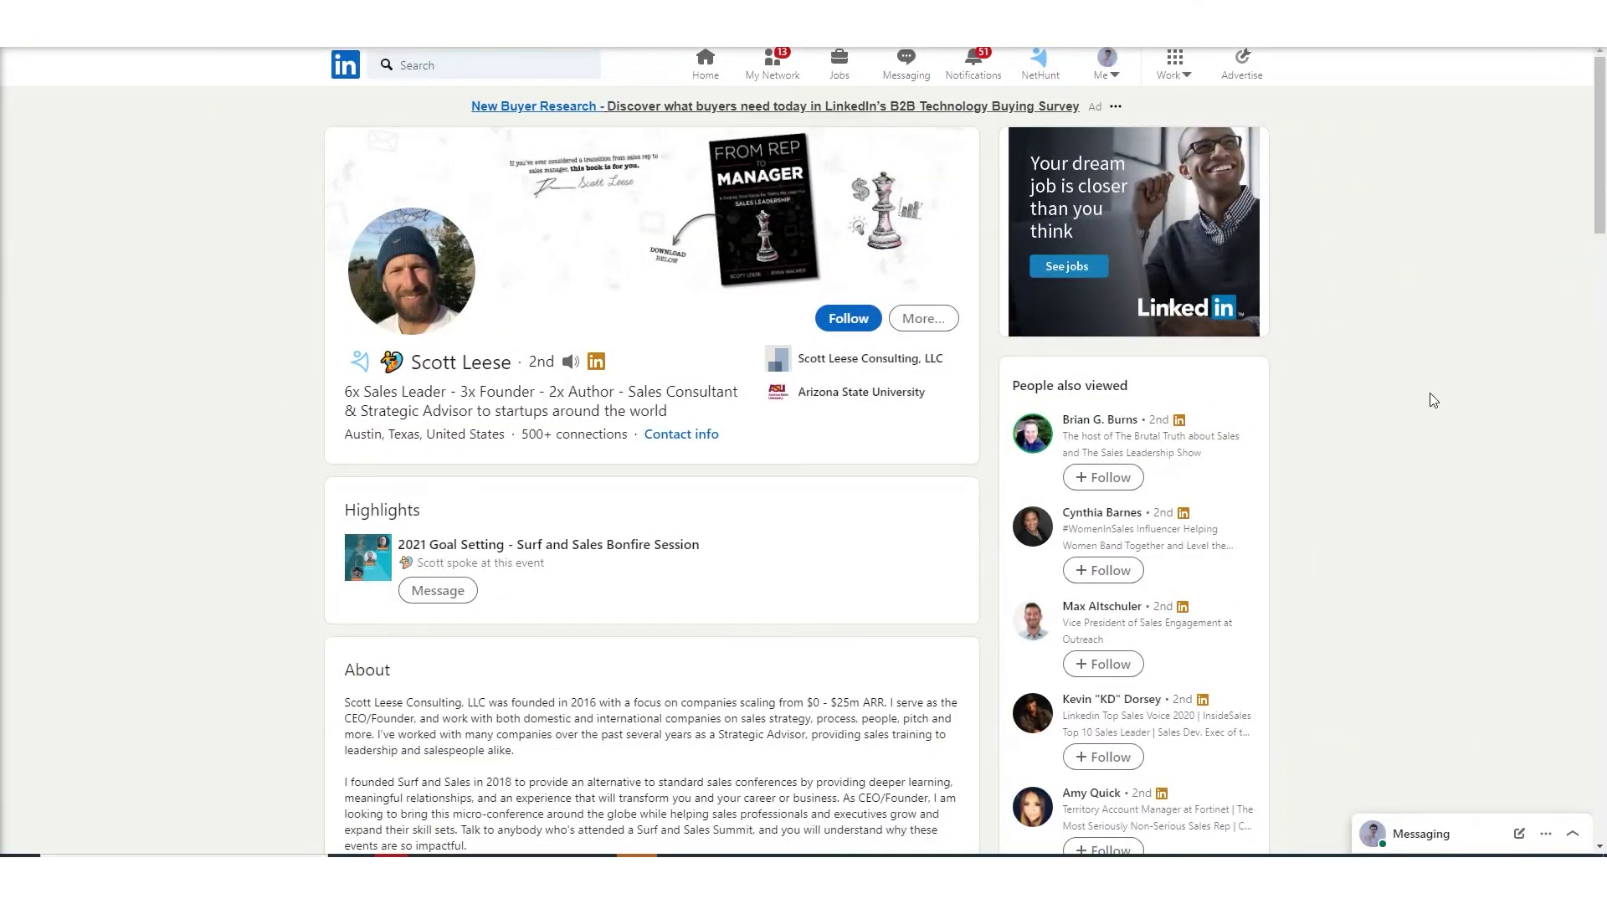
scroll(1426, 405, down, 2)
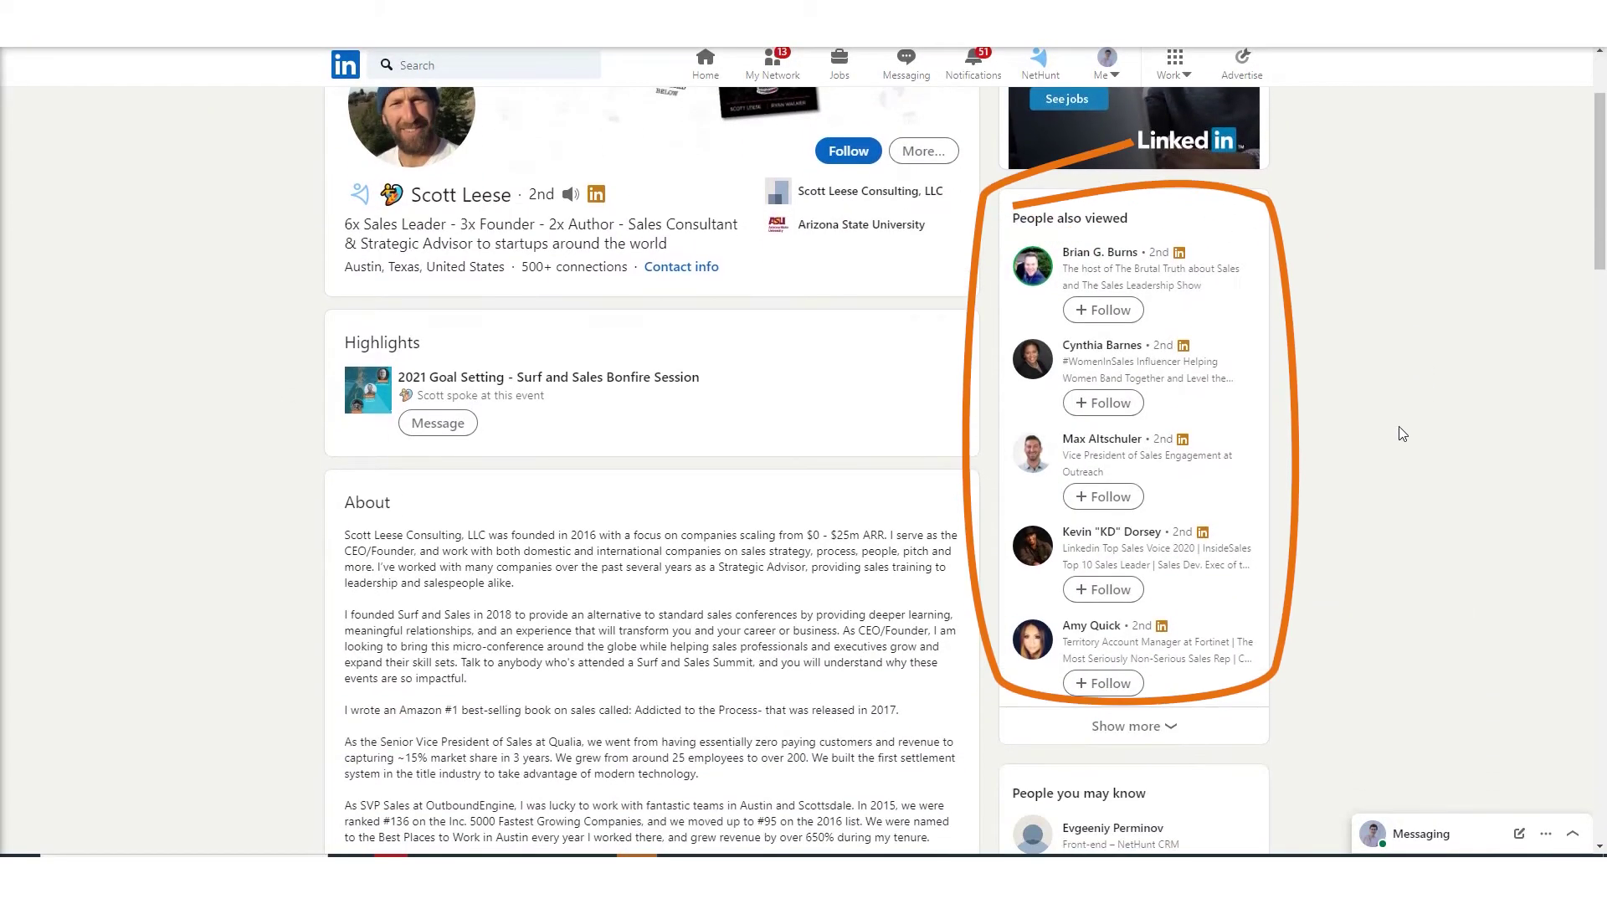
click(1138, 727)
scroll(991, 392, down, 4)
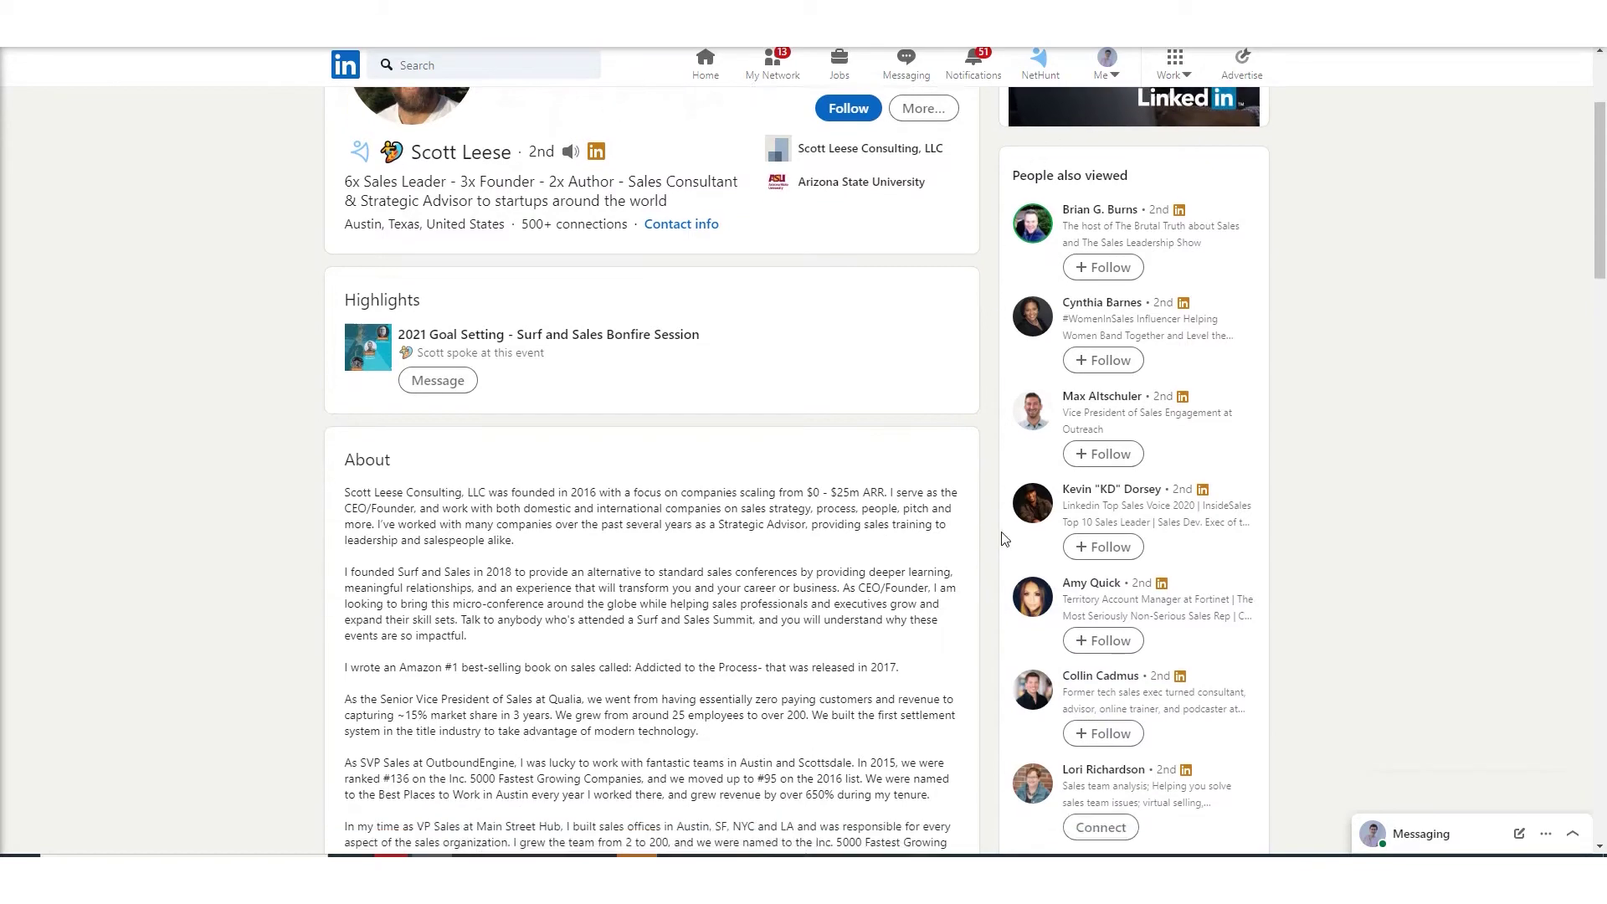
scroll(1007, 539, up, 3)
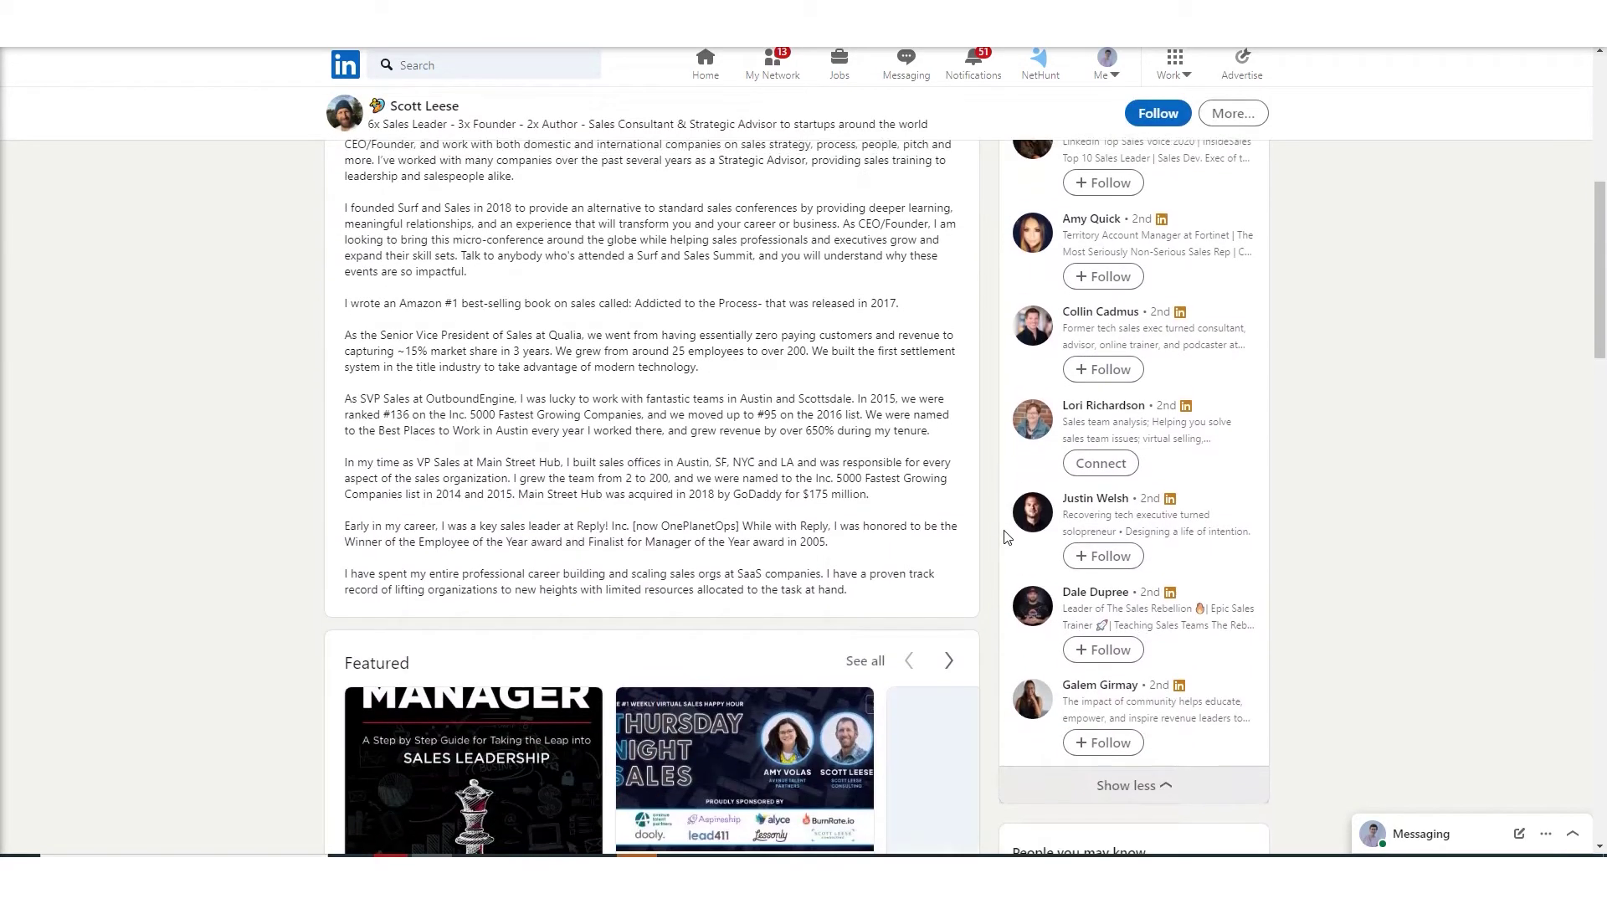
scroll(1009, 536, up, 2)
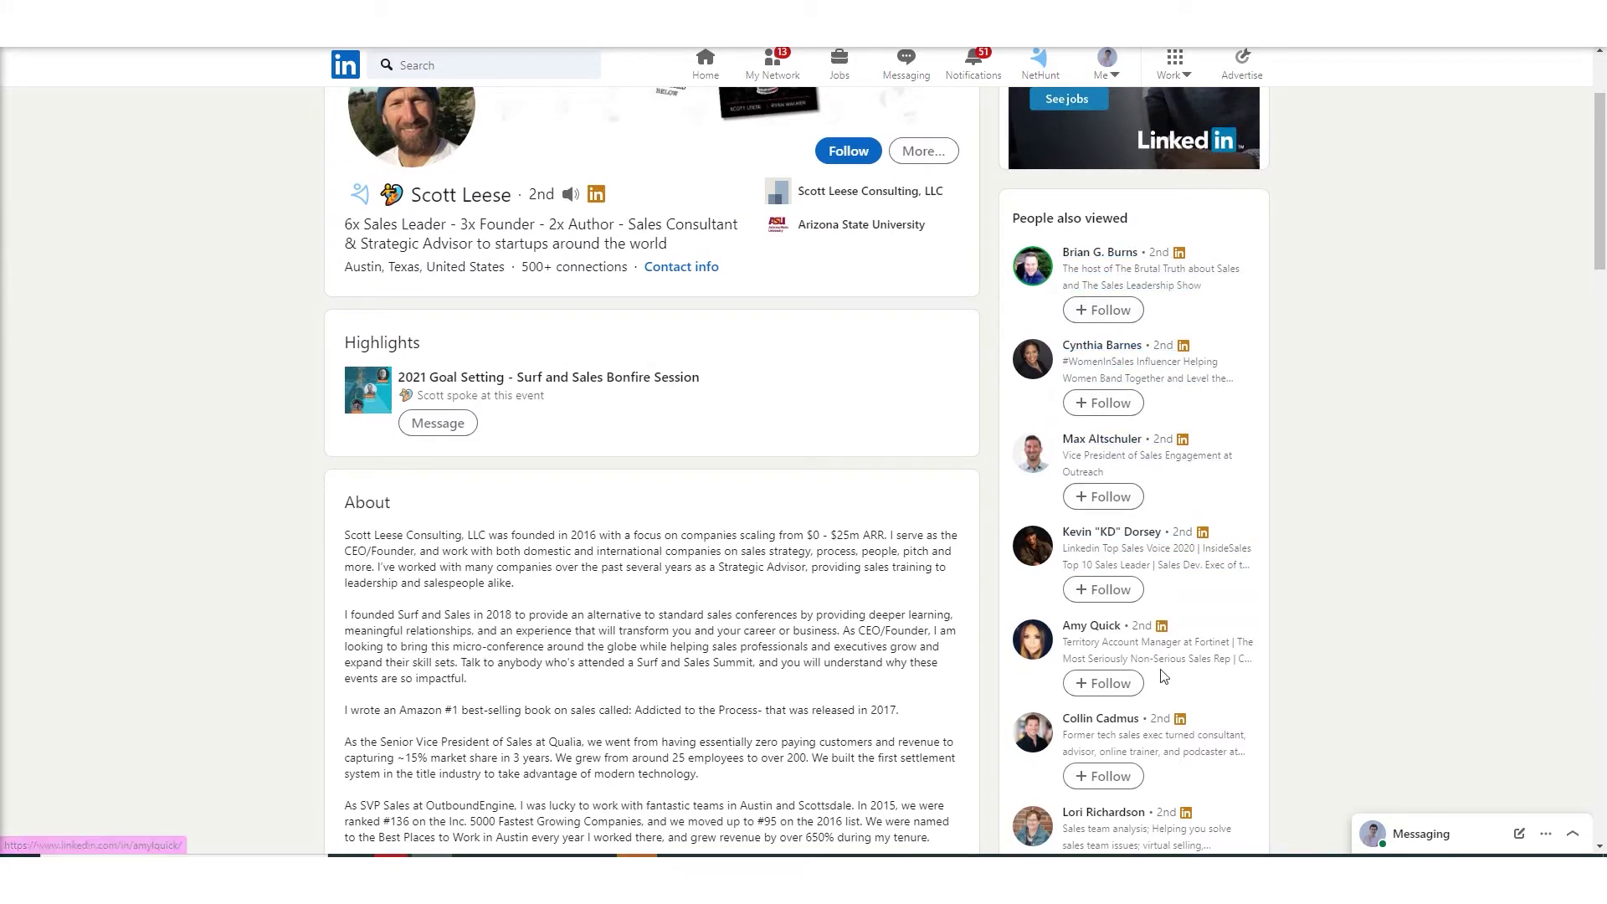
scroll(1322, 655, down, 1)
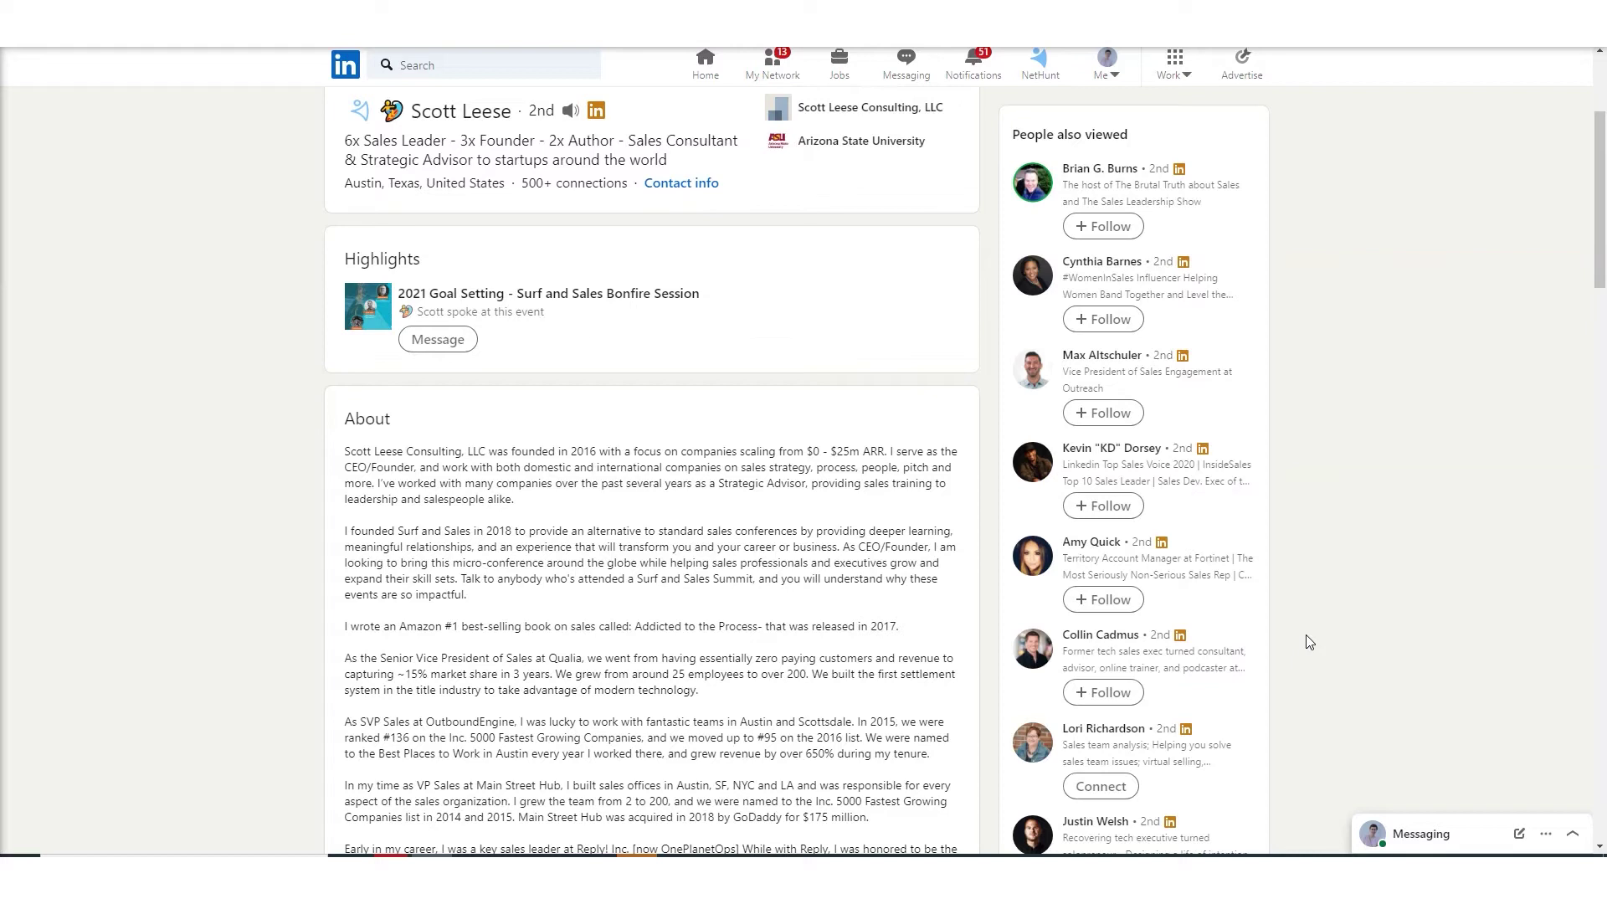
scroll(1309, 641, down, 3)
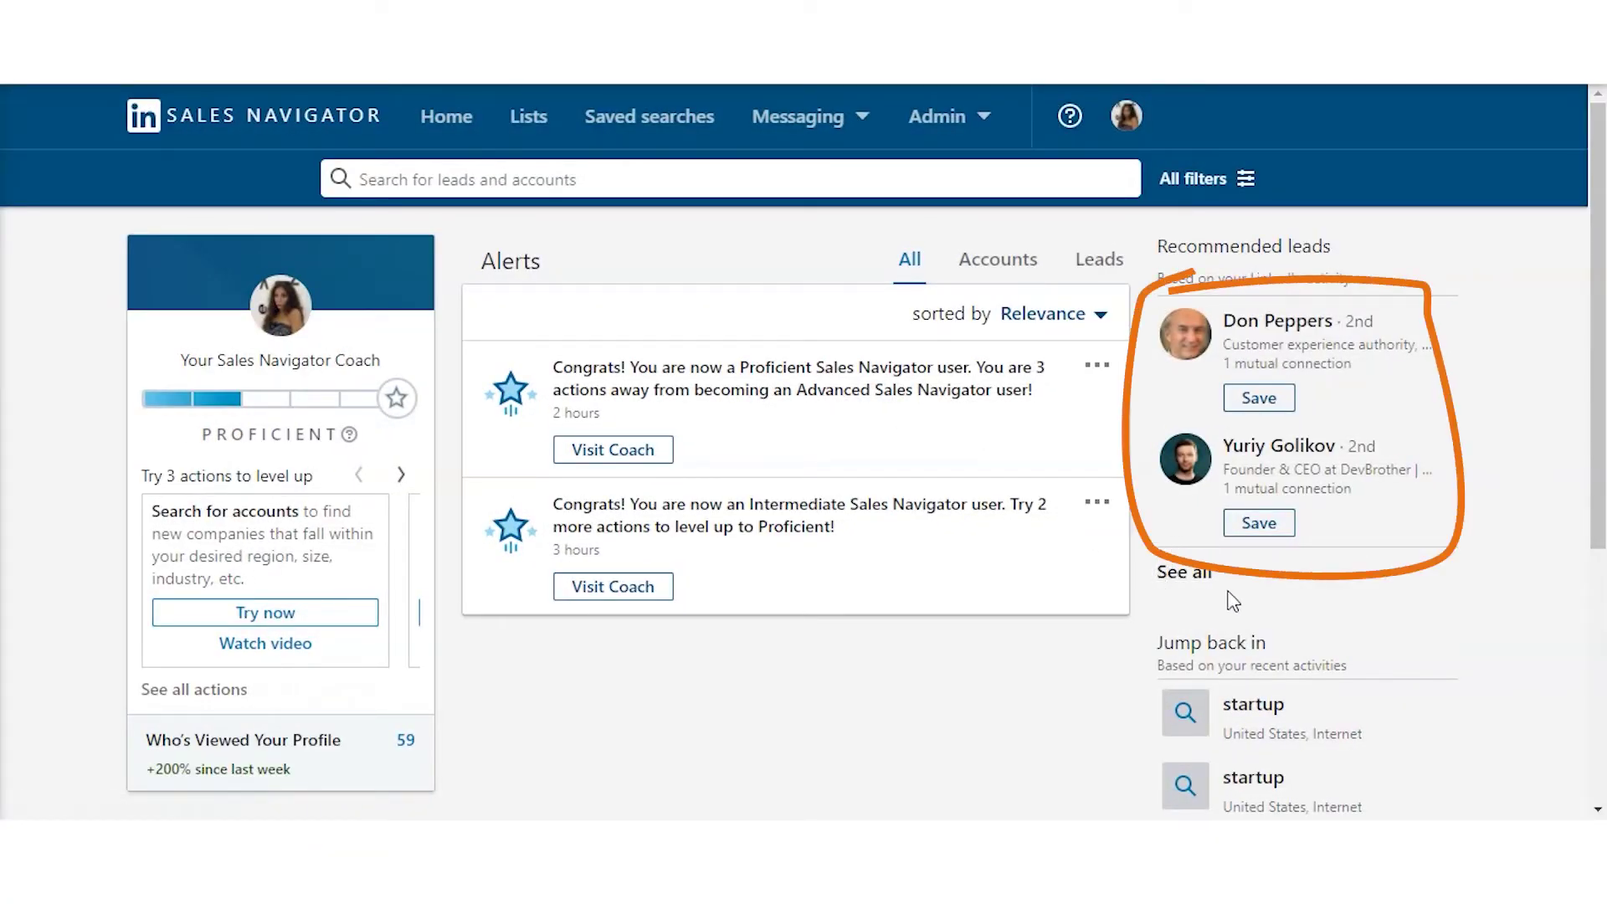
- List all recommended leads in Sales Navigator
click(1175, 584)
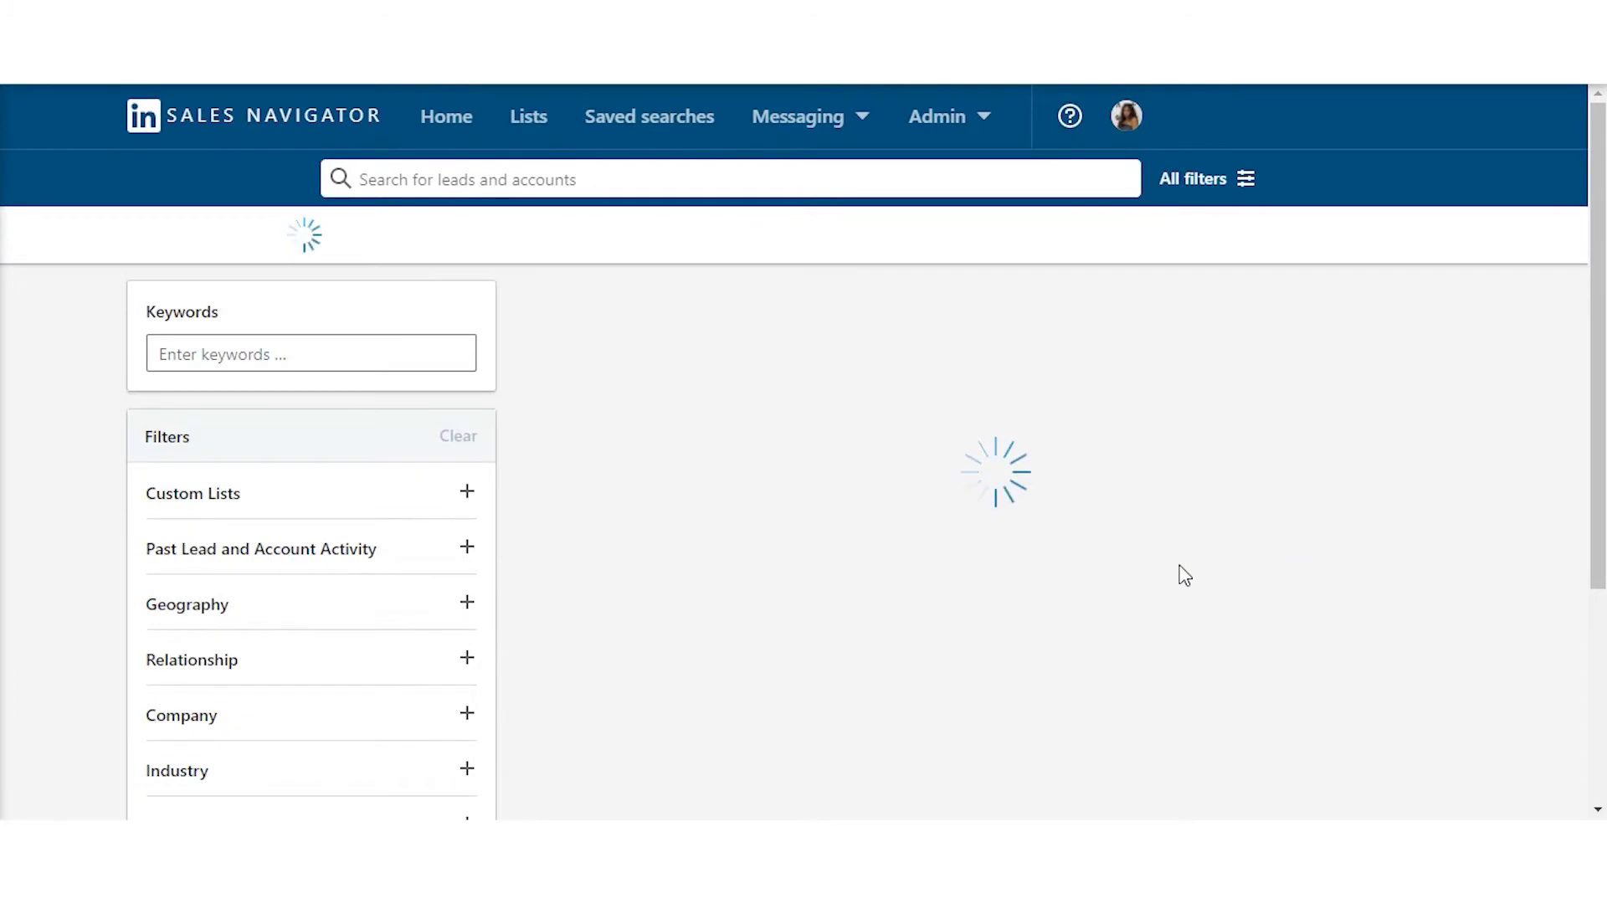
scroll(983, 502, down, 5)
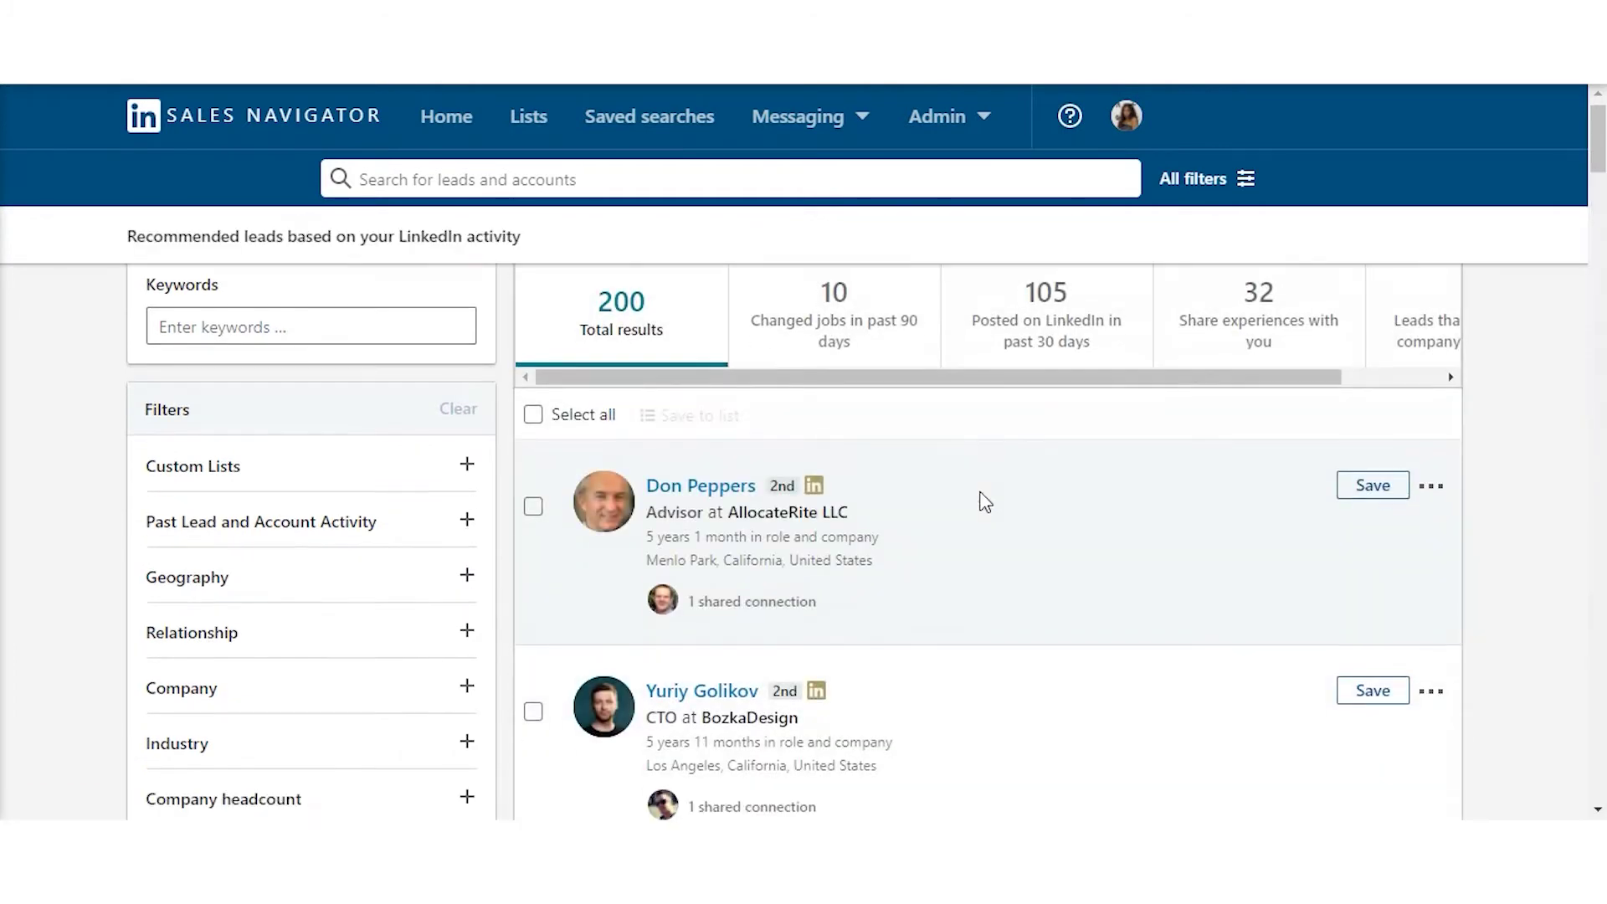
scroll(983, 509, down, 5)
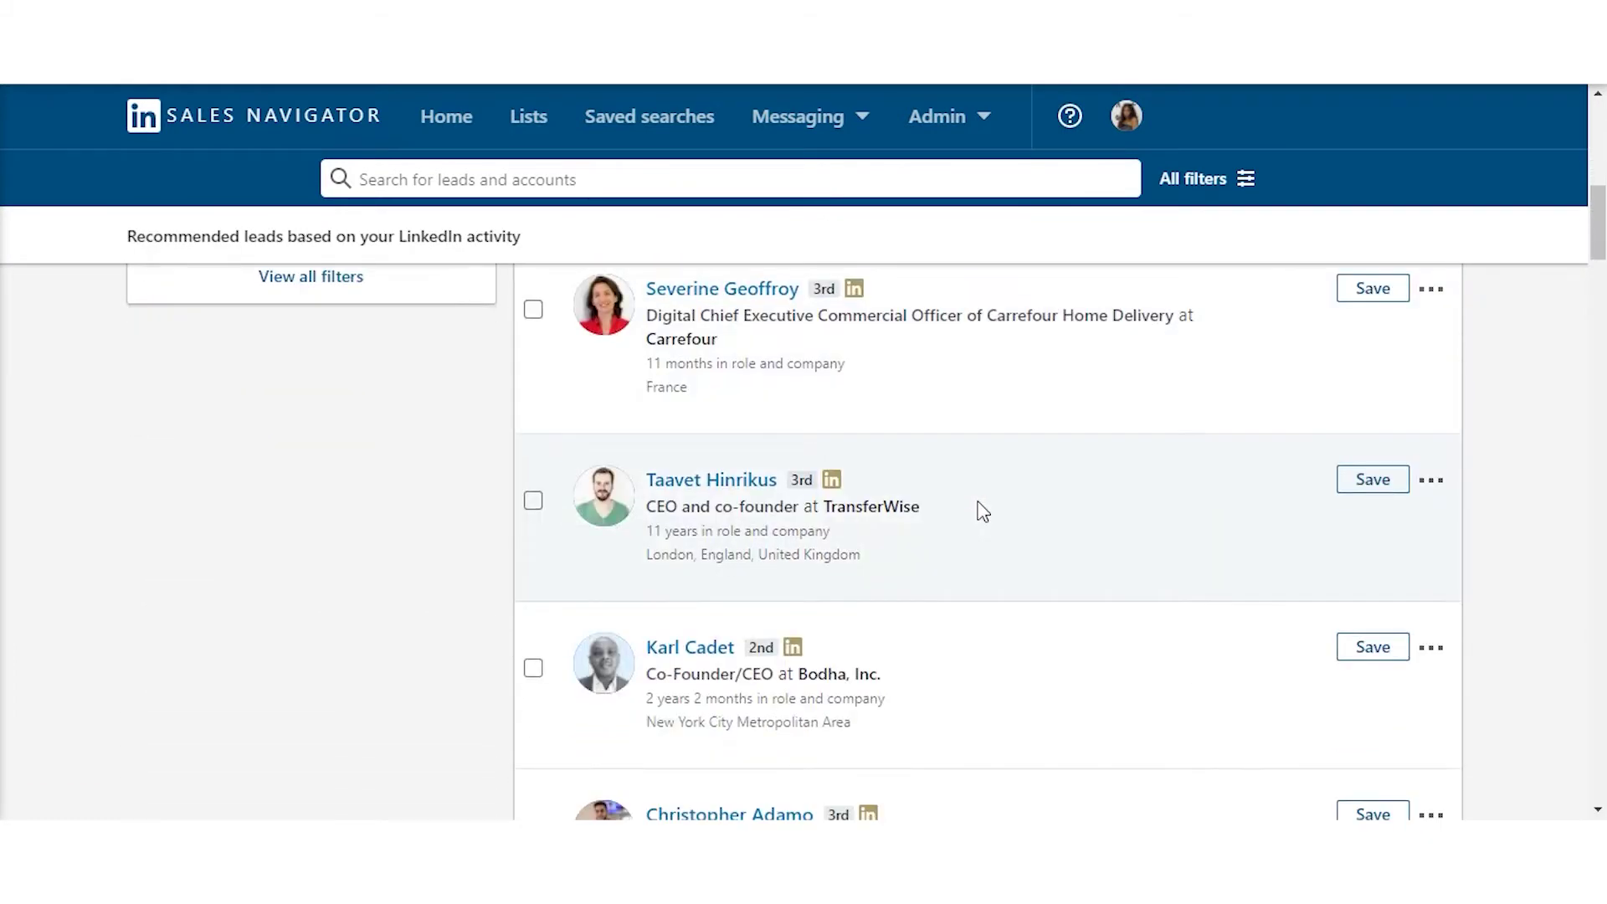
scroll(983, 510, up, 7)
scroll(983, 511, up, 3)
- Filter recommended leads by Changed jobs, Posted on LinkedIn, then Leads that follow your company
click(821, 348)
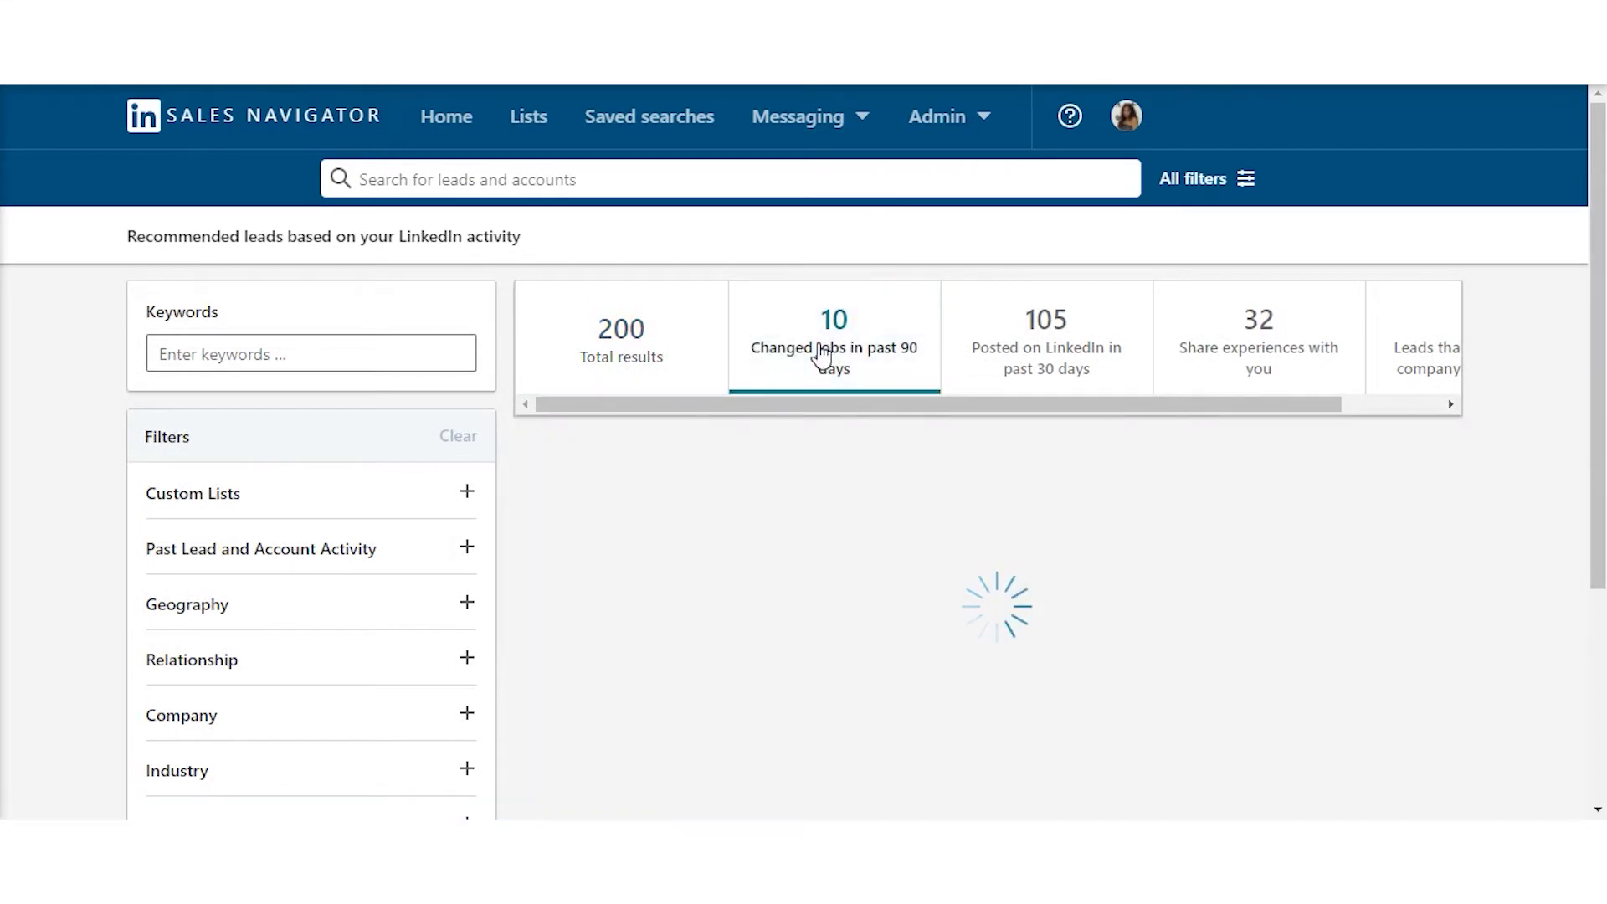
click(1093, 384)
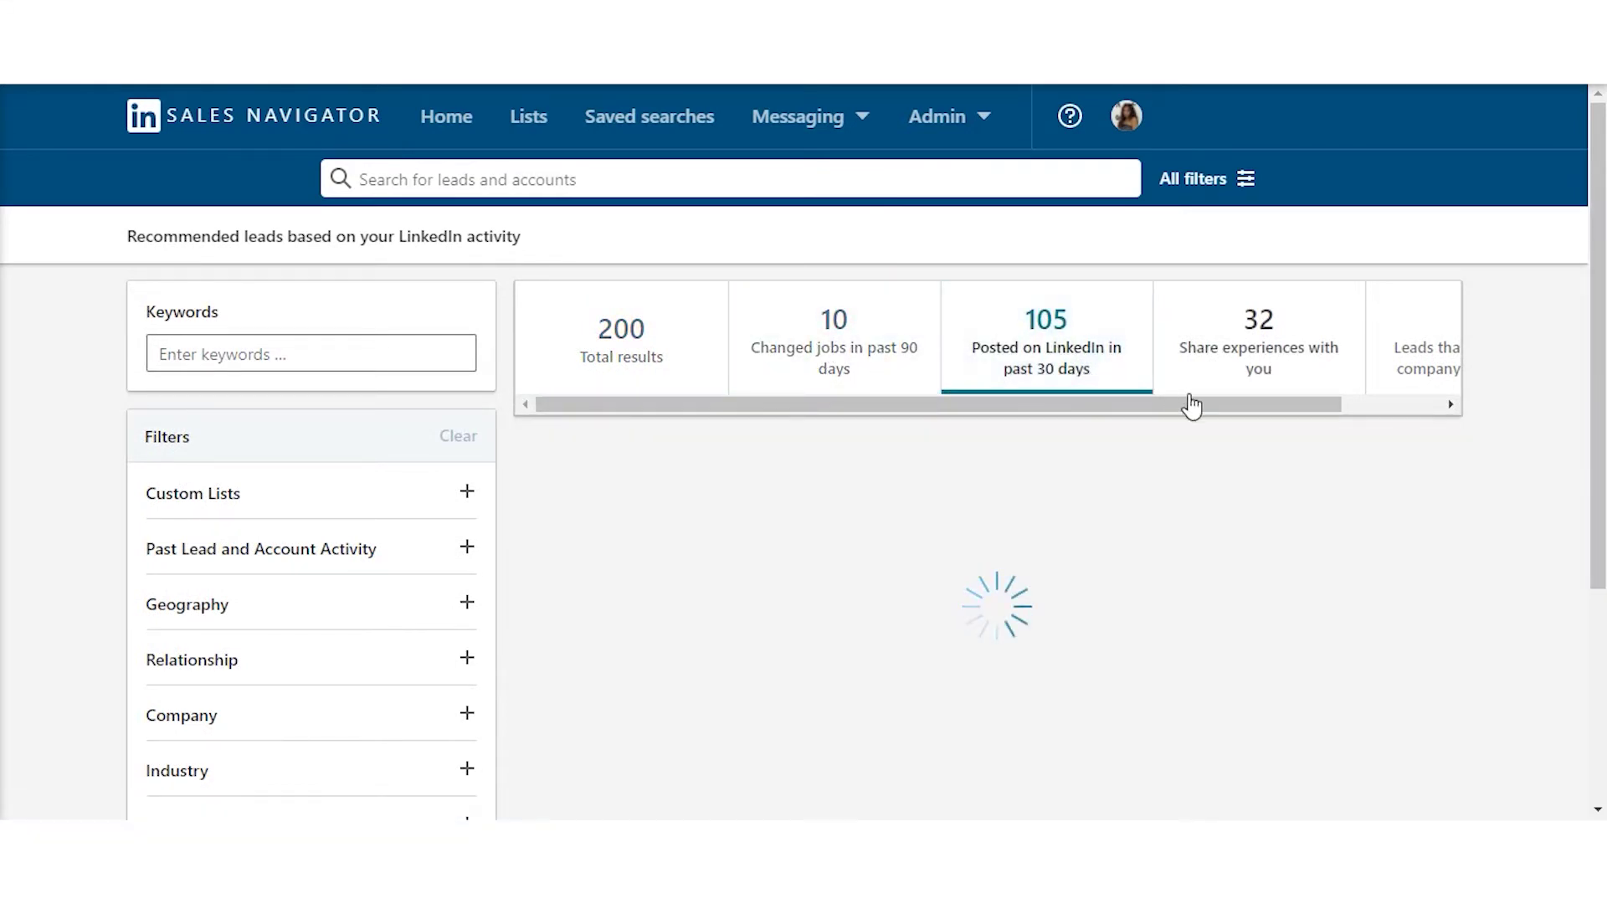
click(1423, 409)
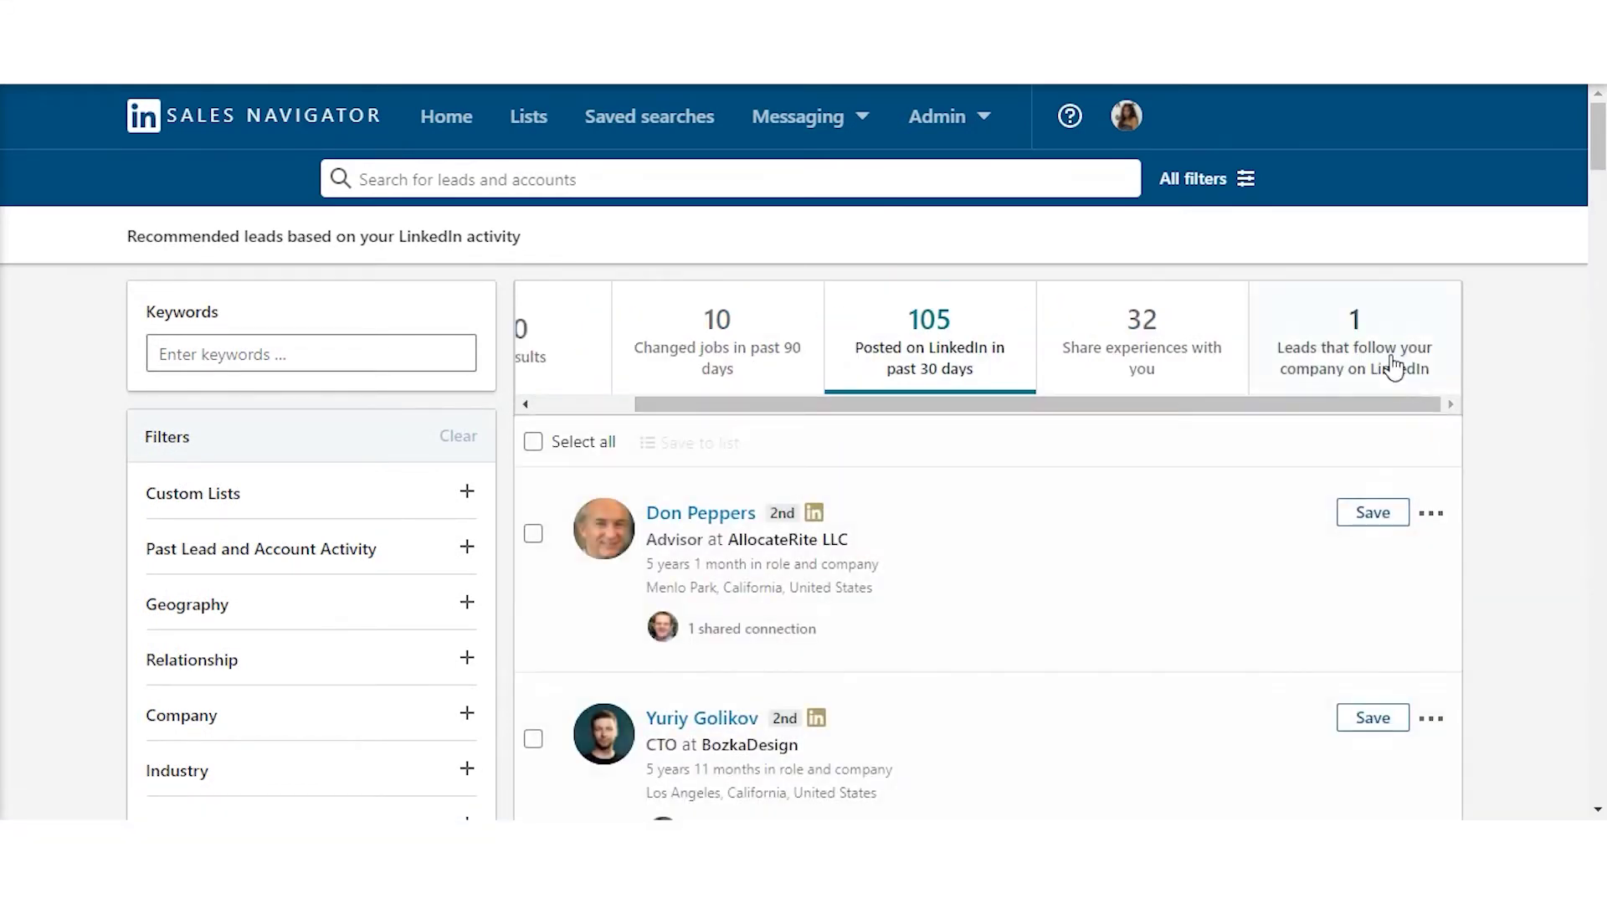
click(1393, 368)
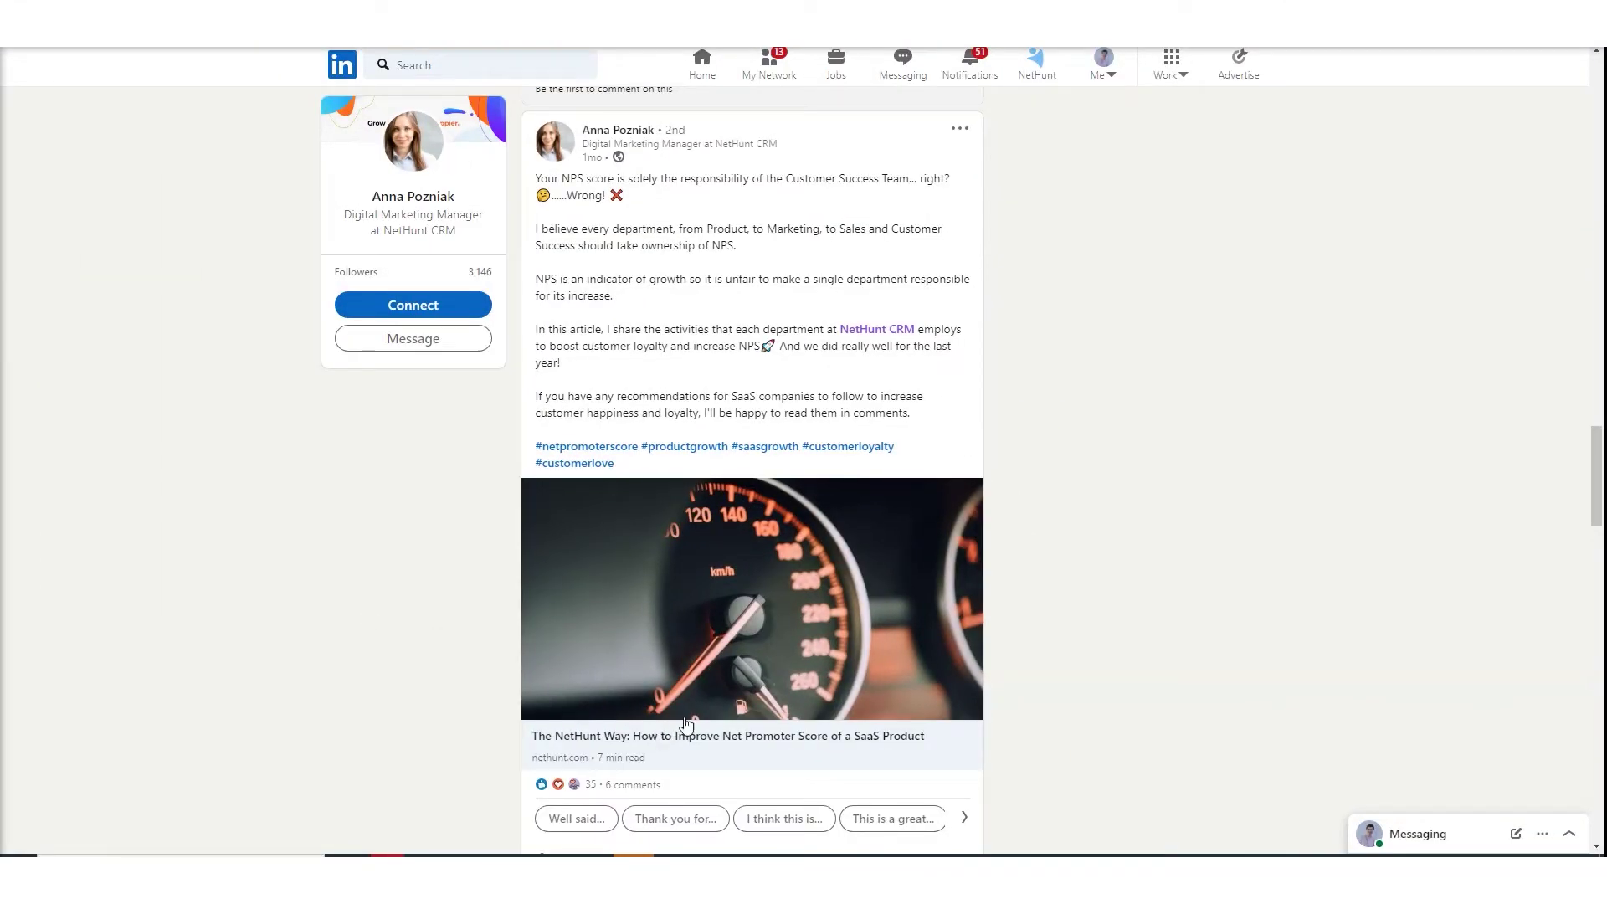
- Show the 35 reactions on the NetHunt Net Promoter Score article and scroll through the reactors
scroll(1057, 278, down, 2)
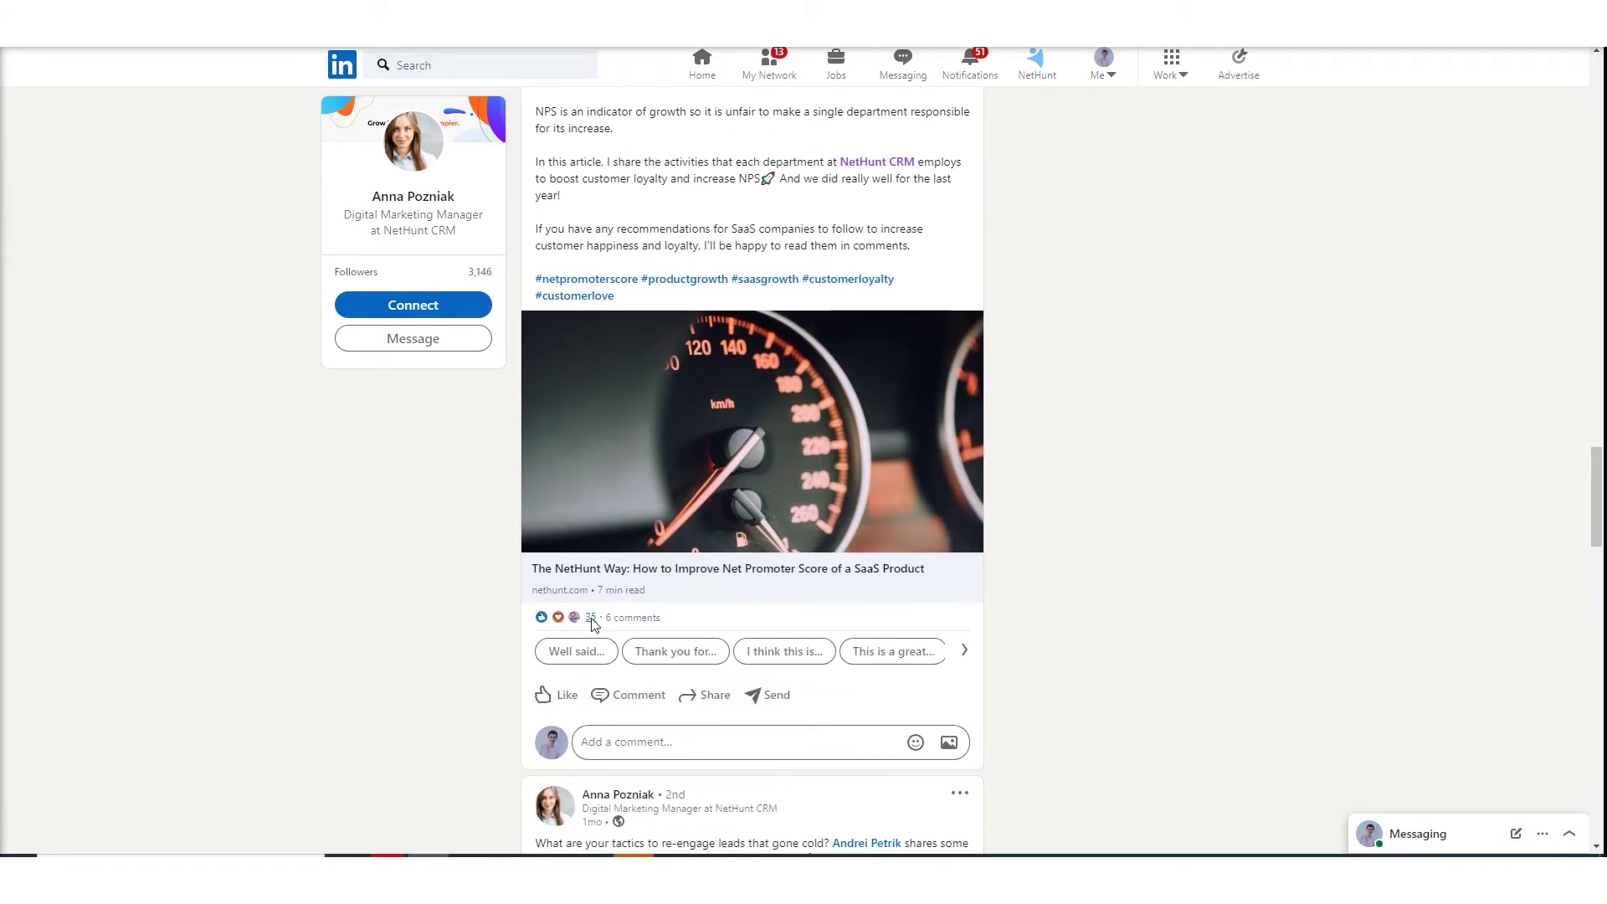
click(591, 618)
scroll(860, 224, down, 10)
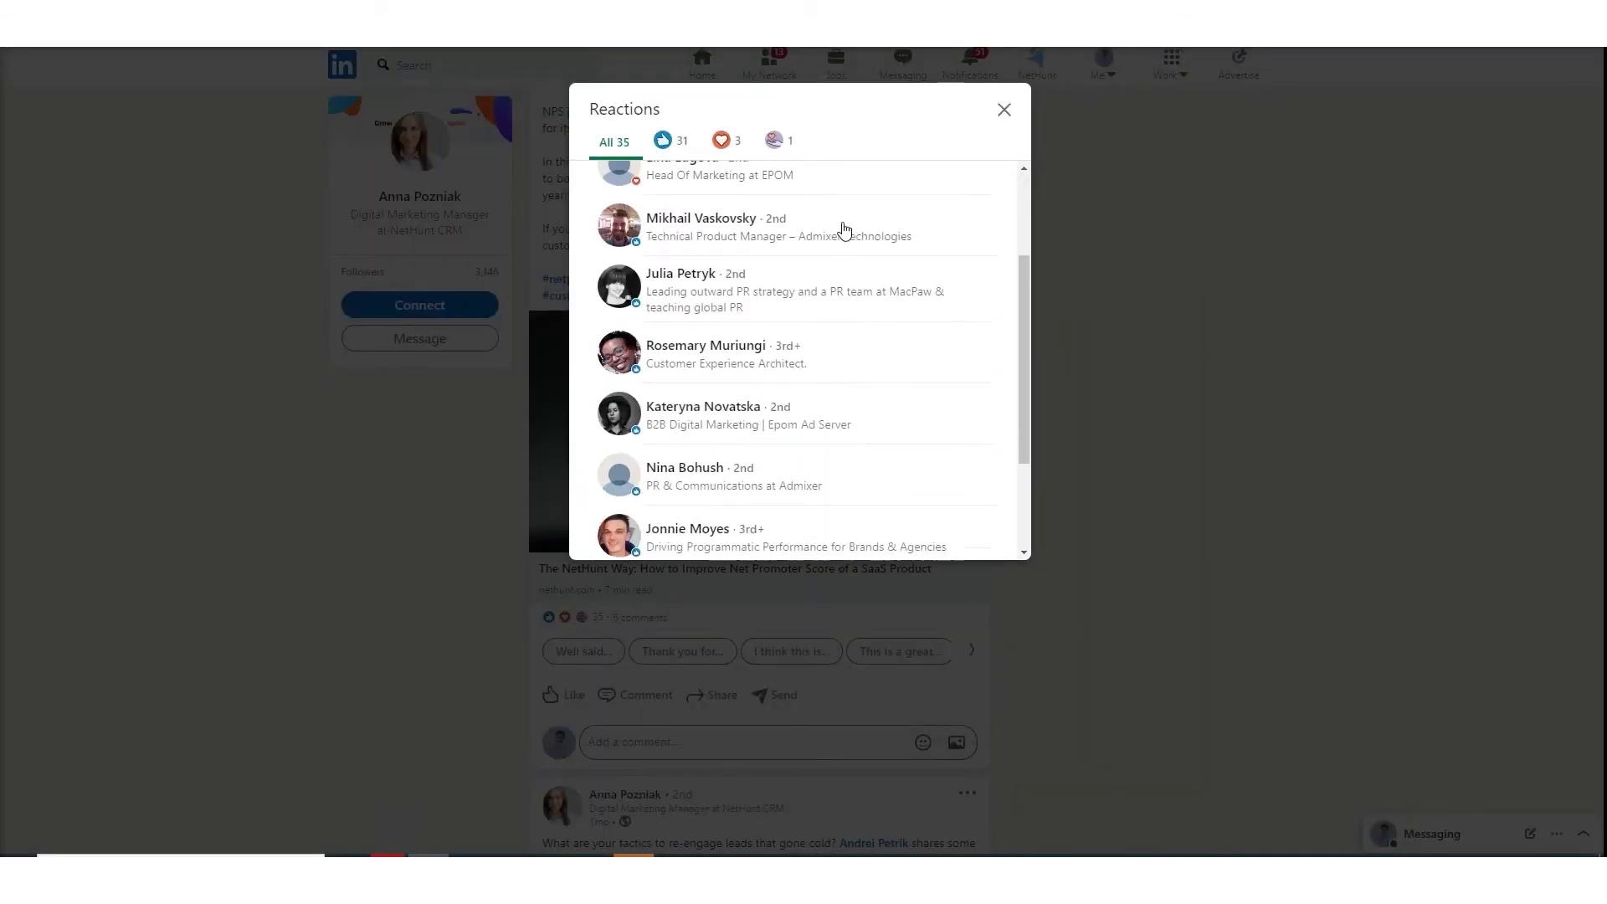
scroll(844, 241, down, 7)
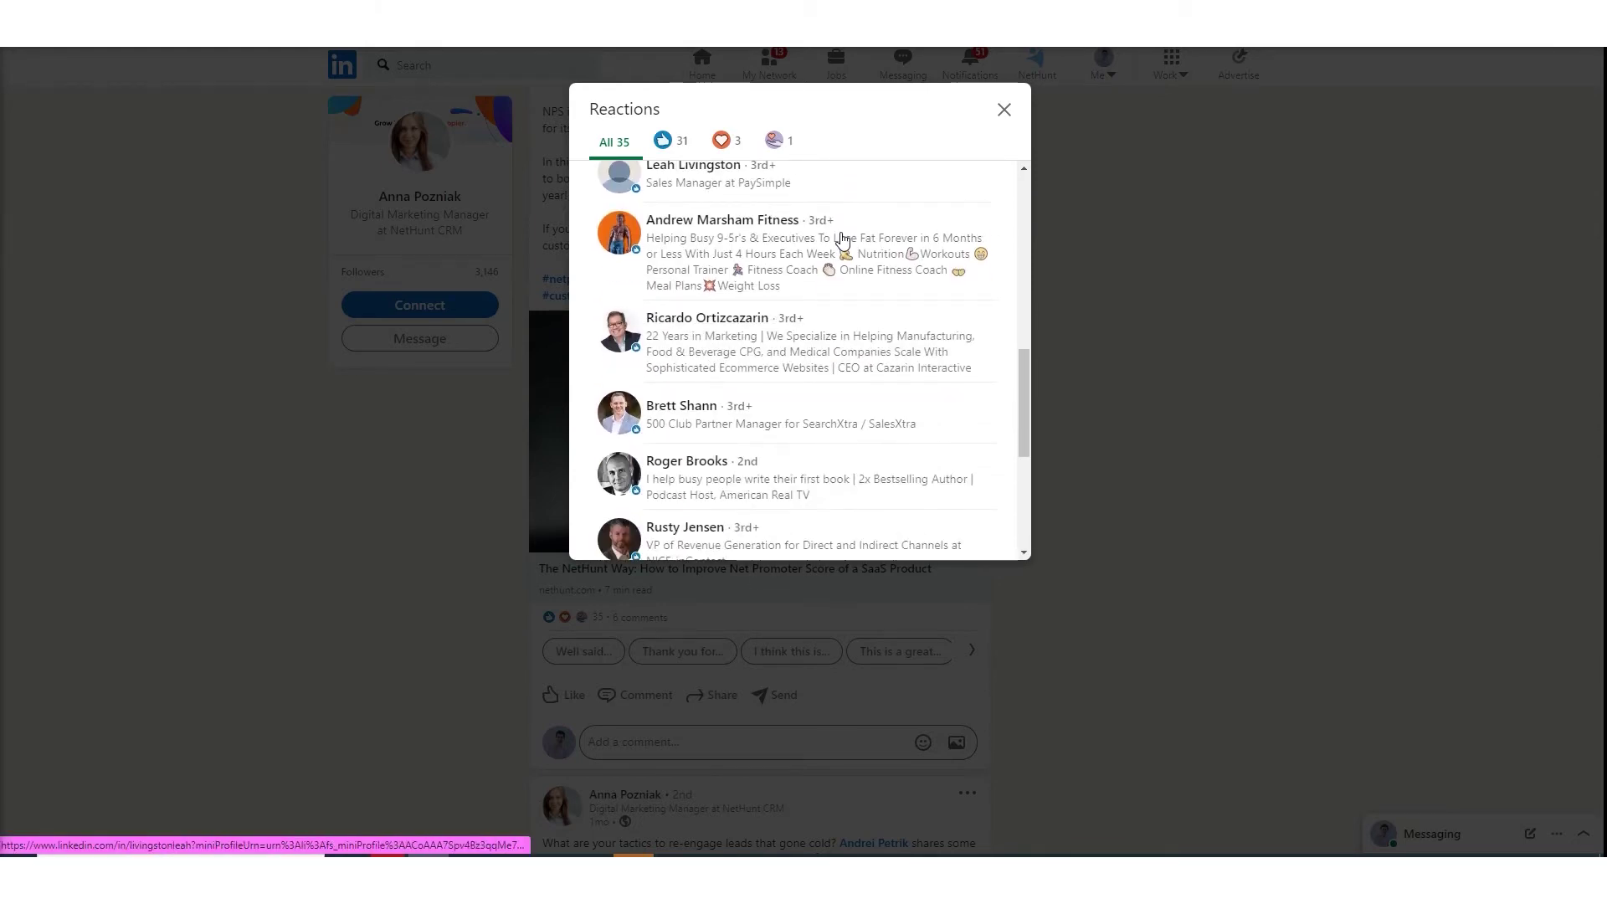
scroll(843, 241, down, 3)
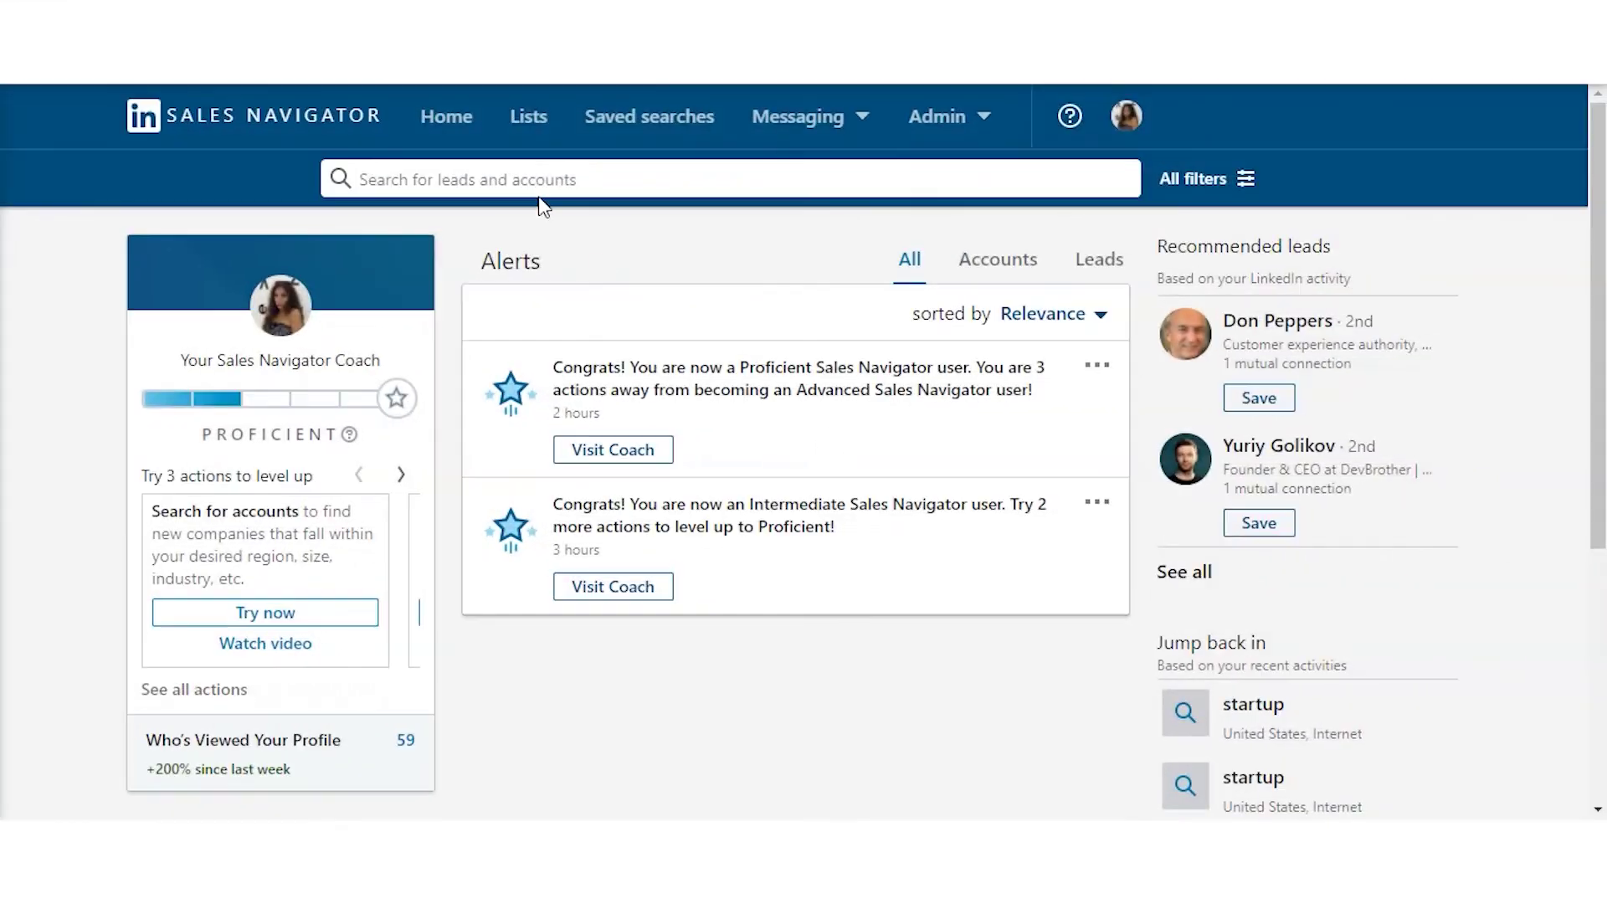
- Start a new lead search with New Jersey, United States as the geography filter
click(538, 194)
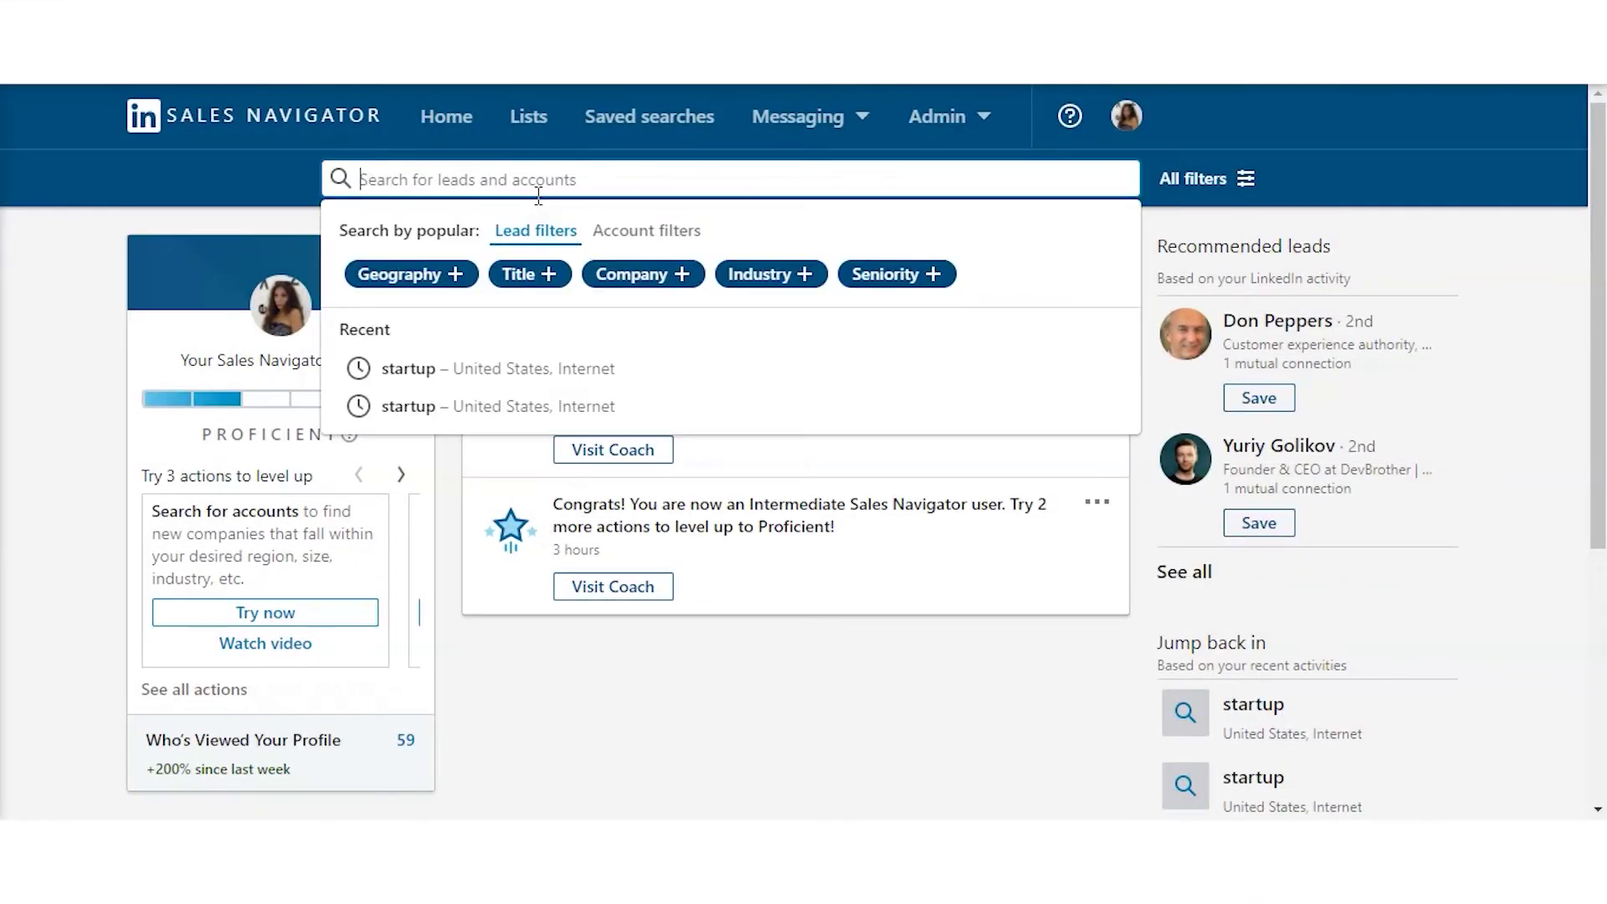
click(456, 274)
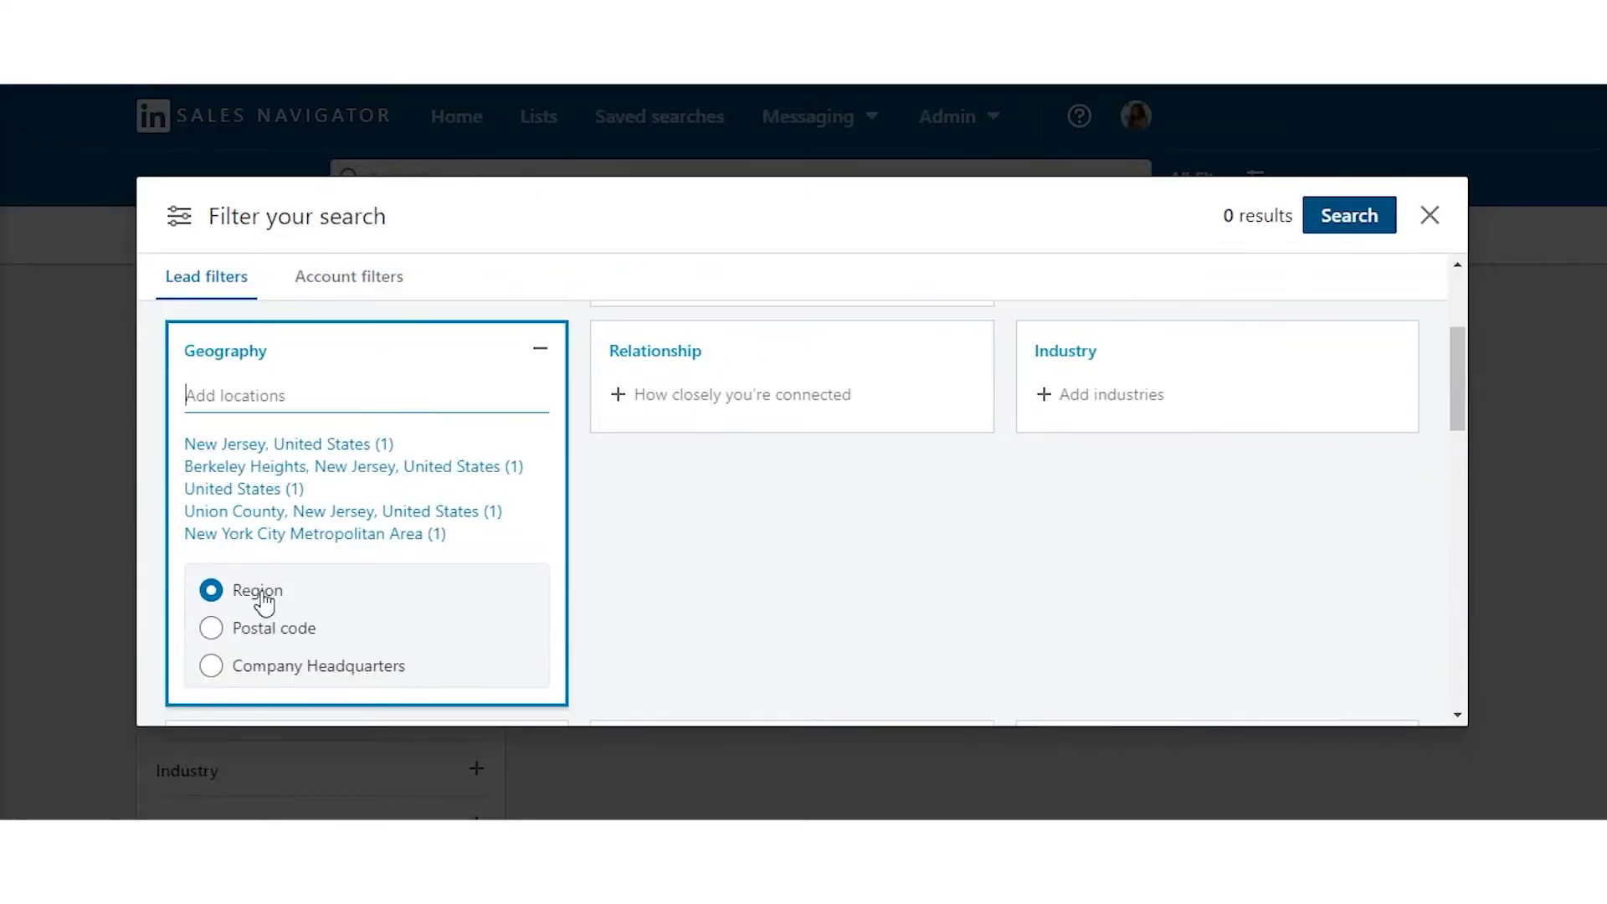
click(292, 446)
scroll(327, 467, up, 3)
- Search leads with keyword entrepreneur in the Marketing and Advertising industry
click(299, 468)
text(startup)
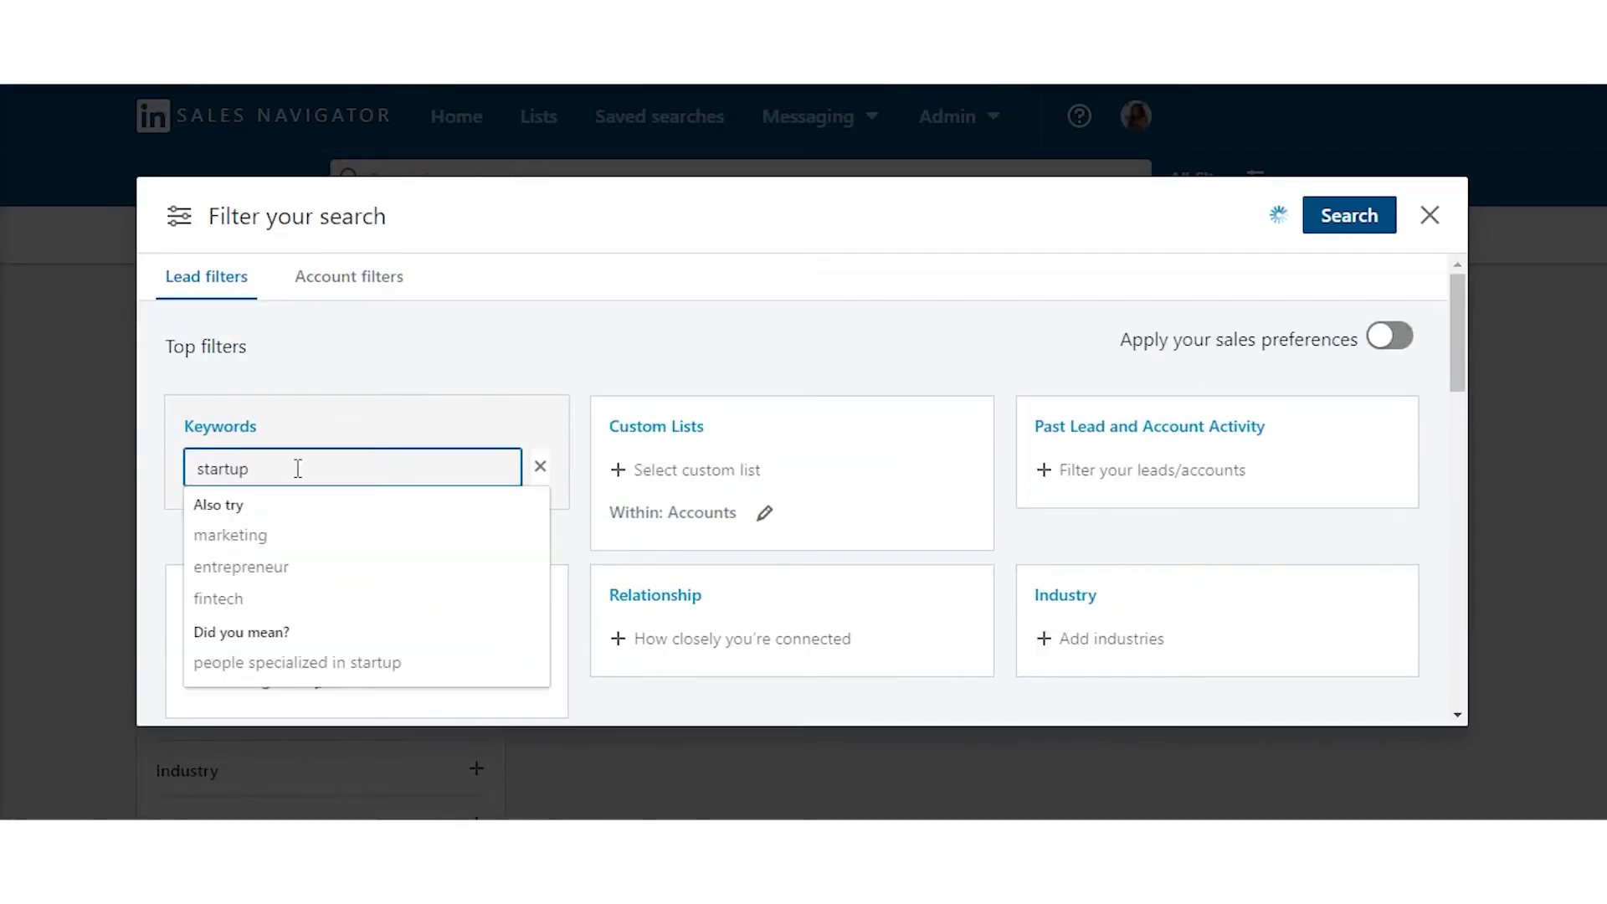
click(306, 563)
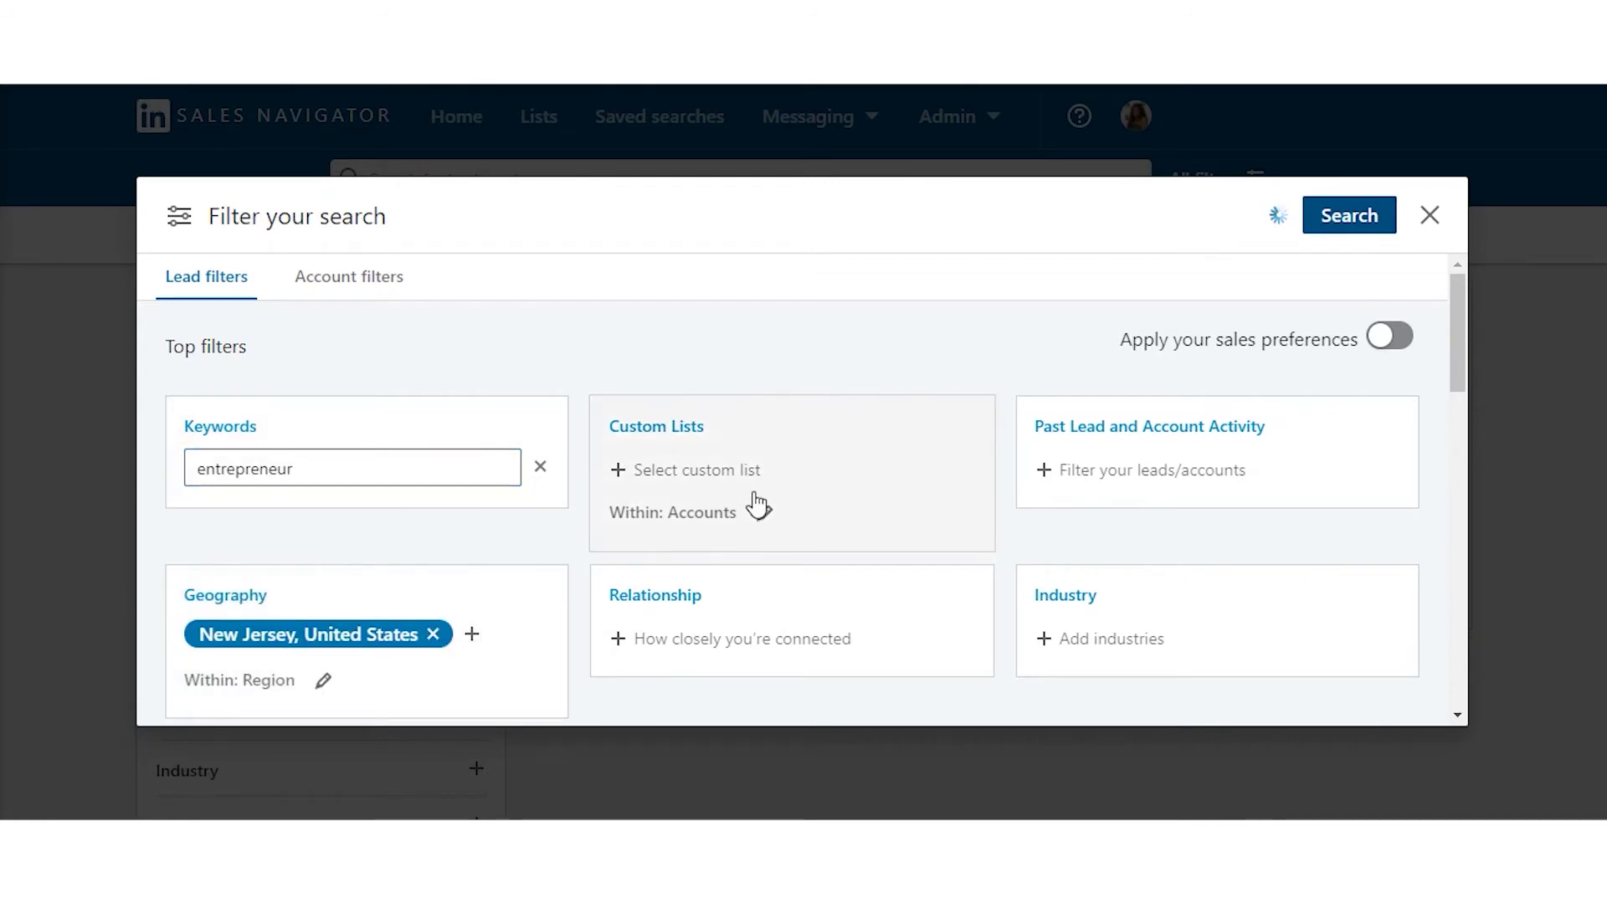
scroll(1069, 488, down, 3)
click(1076, 406)
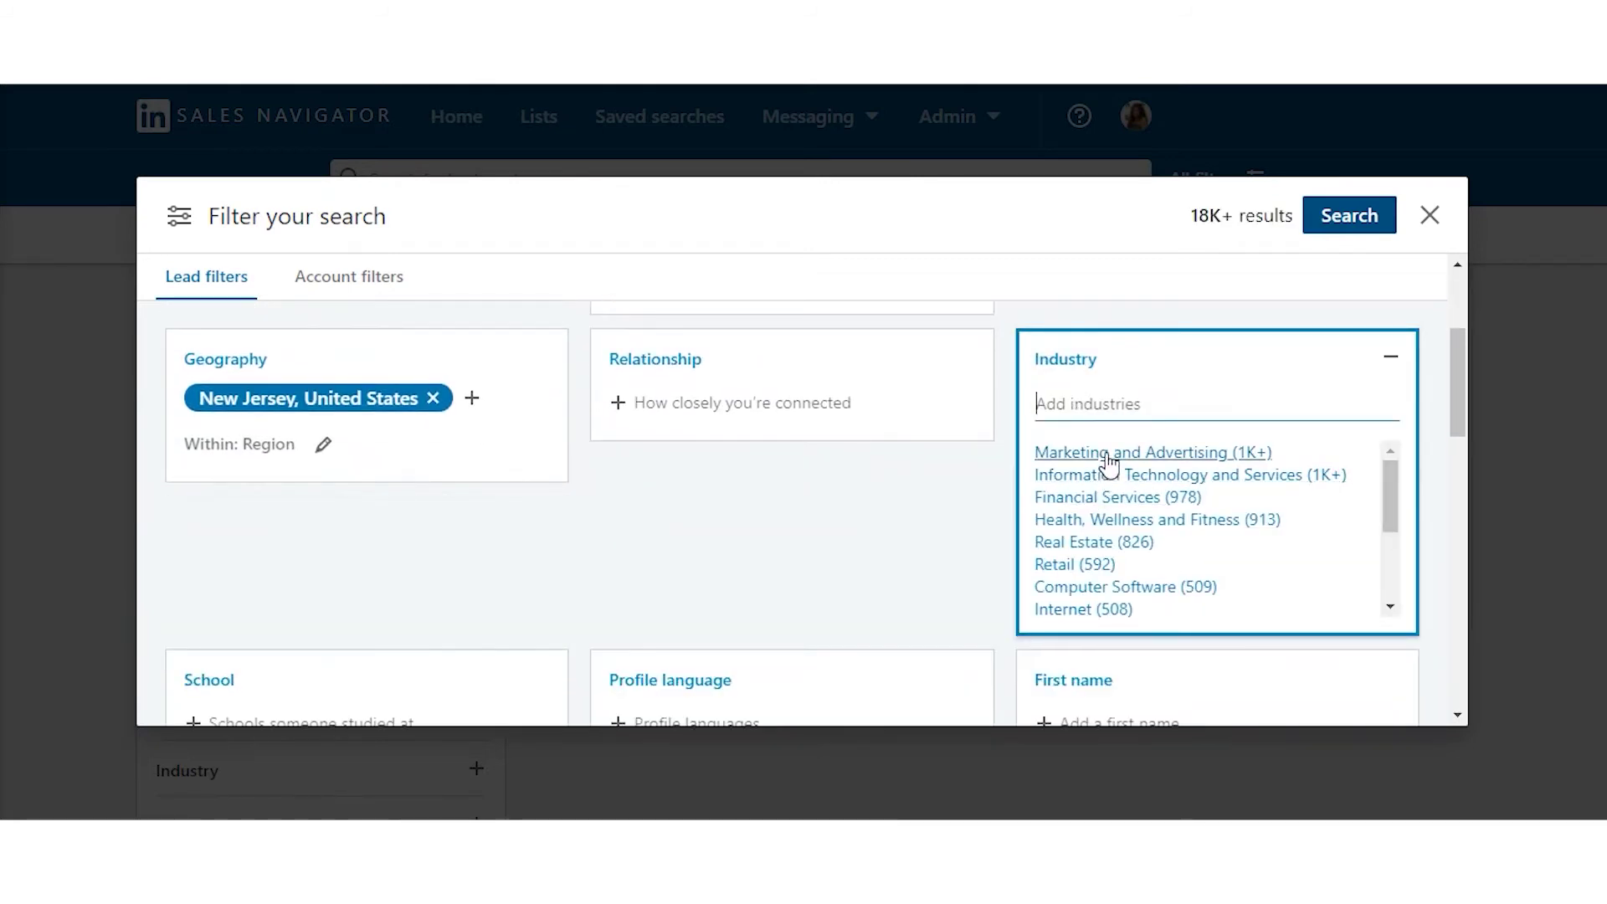
click(1104, 453)
click(1351, 220)
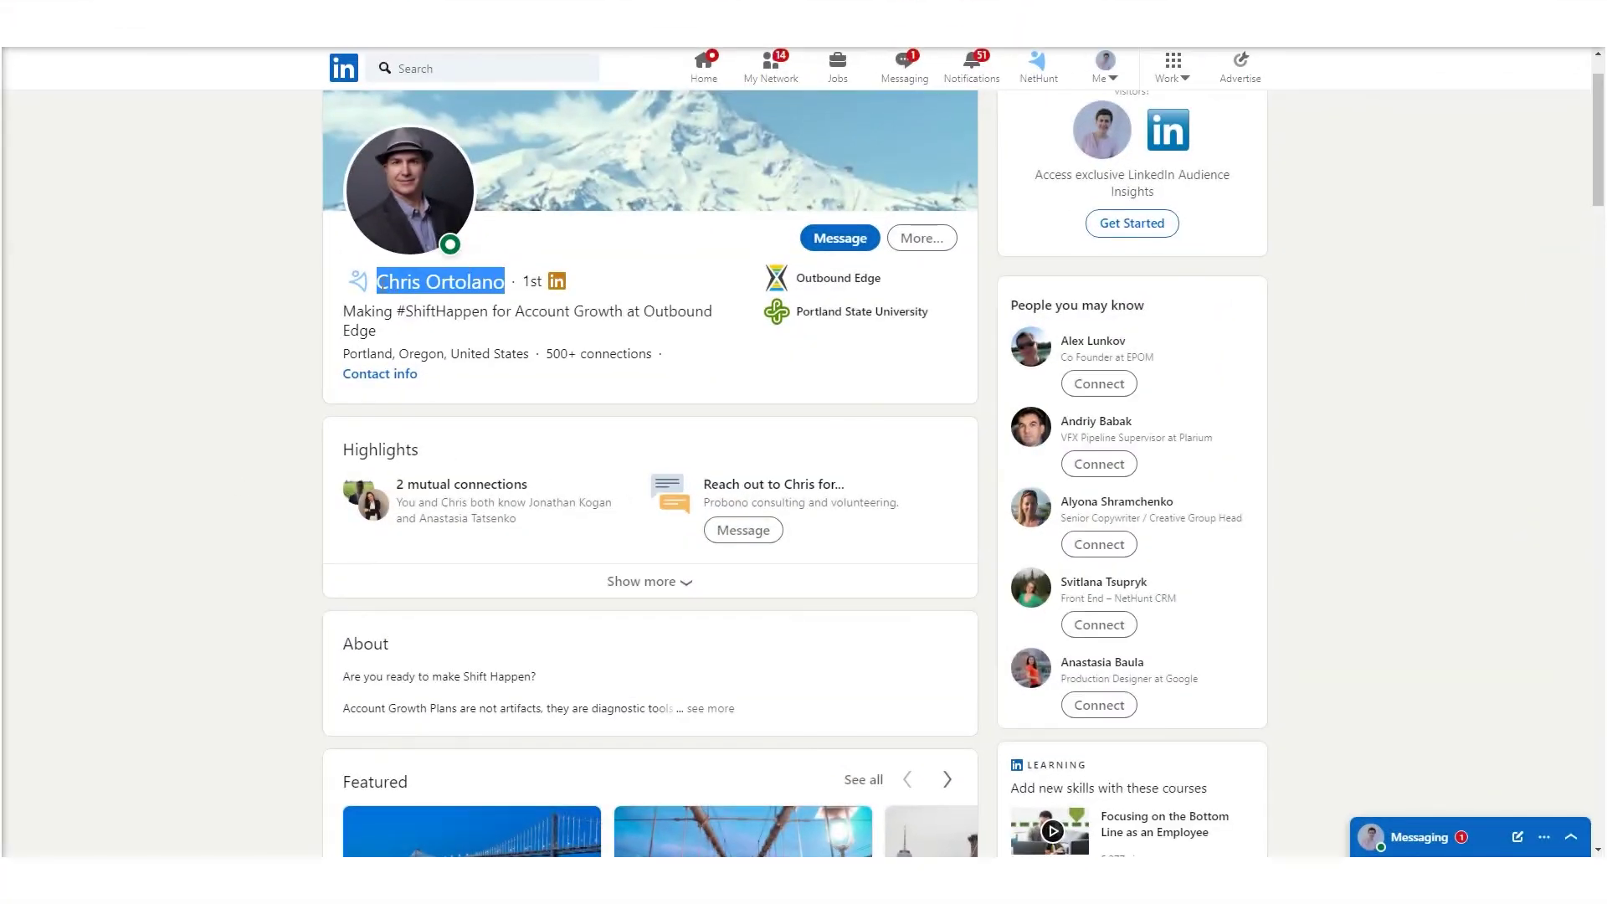
- Paste the first lead's name, company and job title Founder and Principal into row 2
click(344, 25)
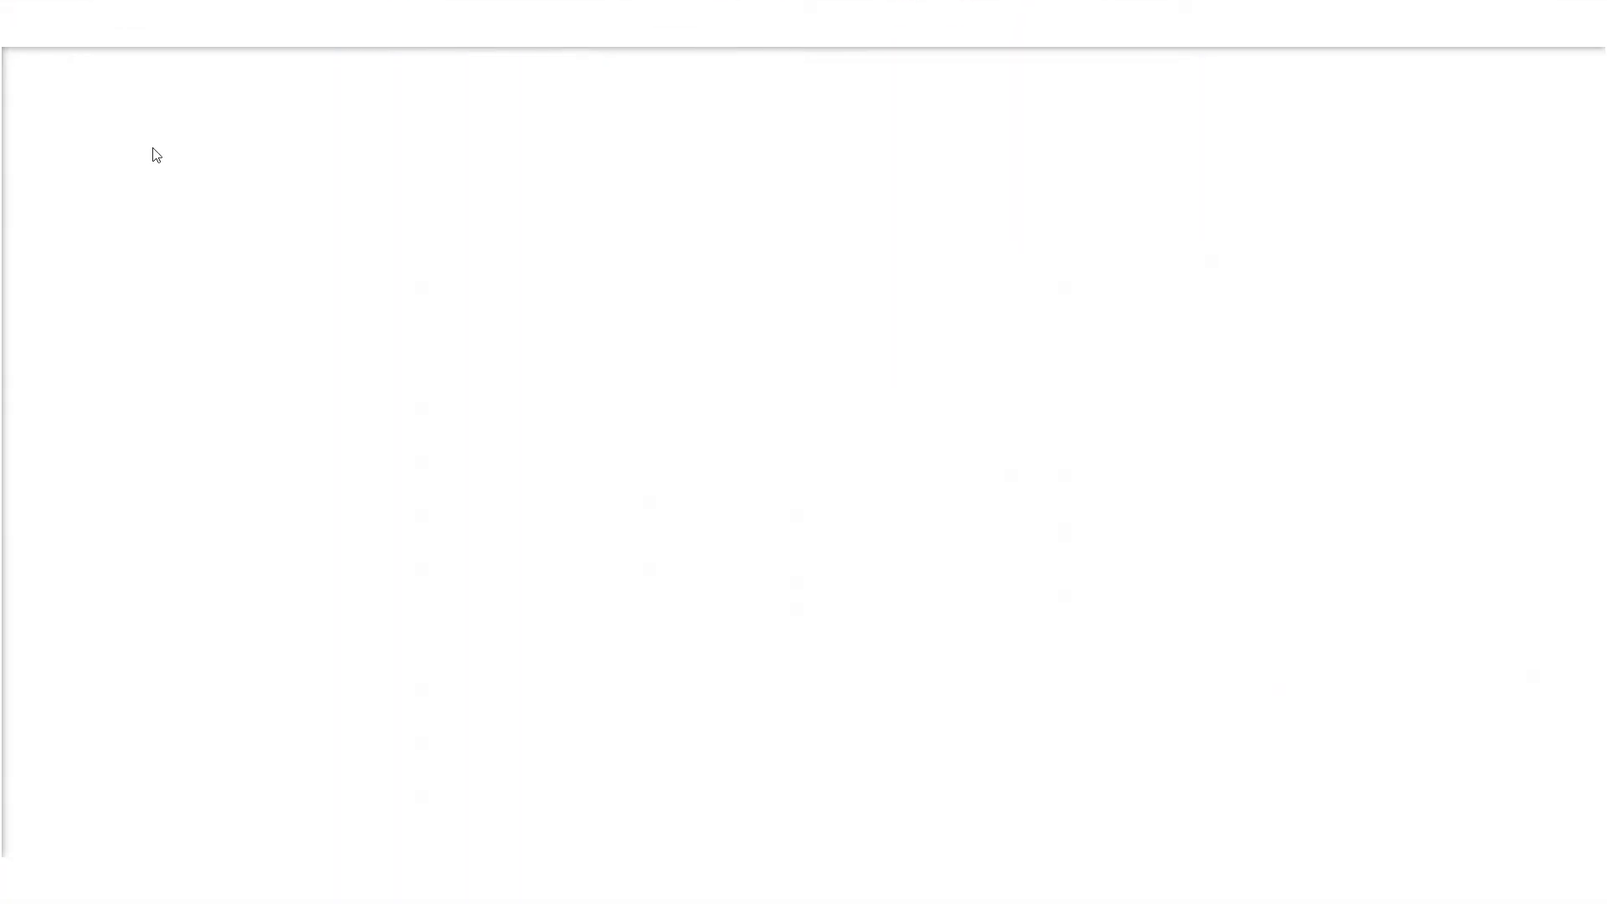
click(89, 202)
key(Tab)
click(126, 25)
drag(646, 314, 376, 331)
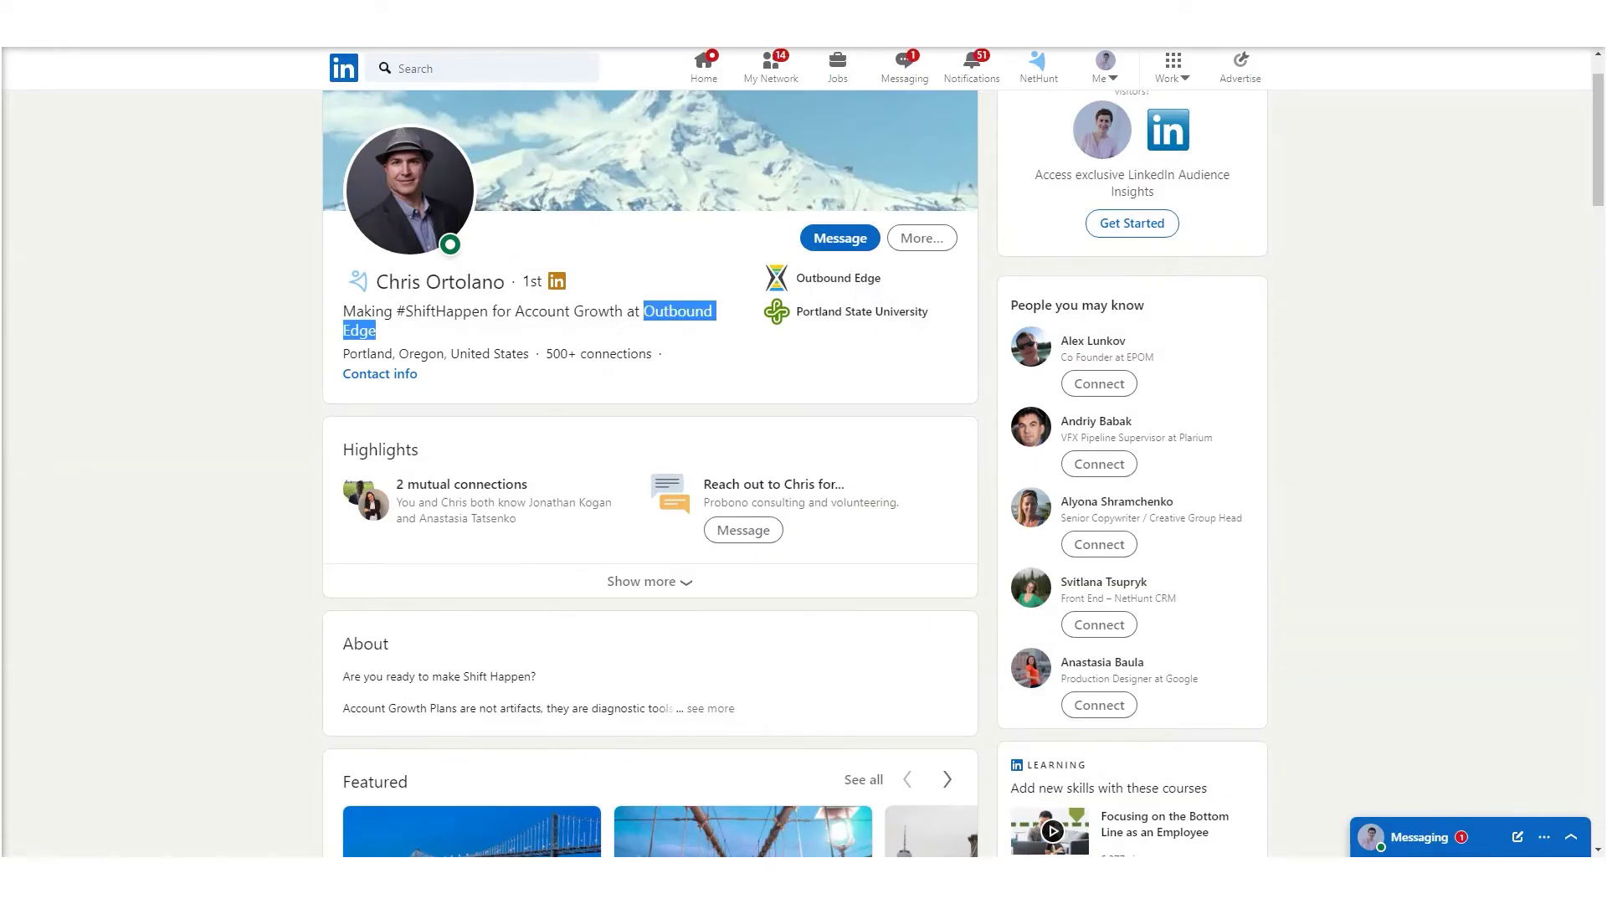
click(344, 25)
click(125, 26)
scroll(776, 400, down, 5)
scroll(776, 402, down, 5)
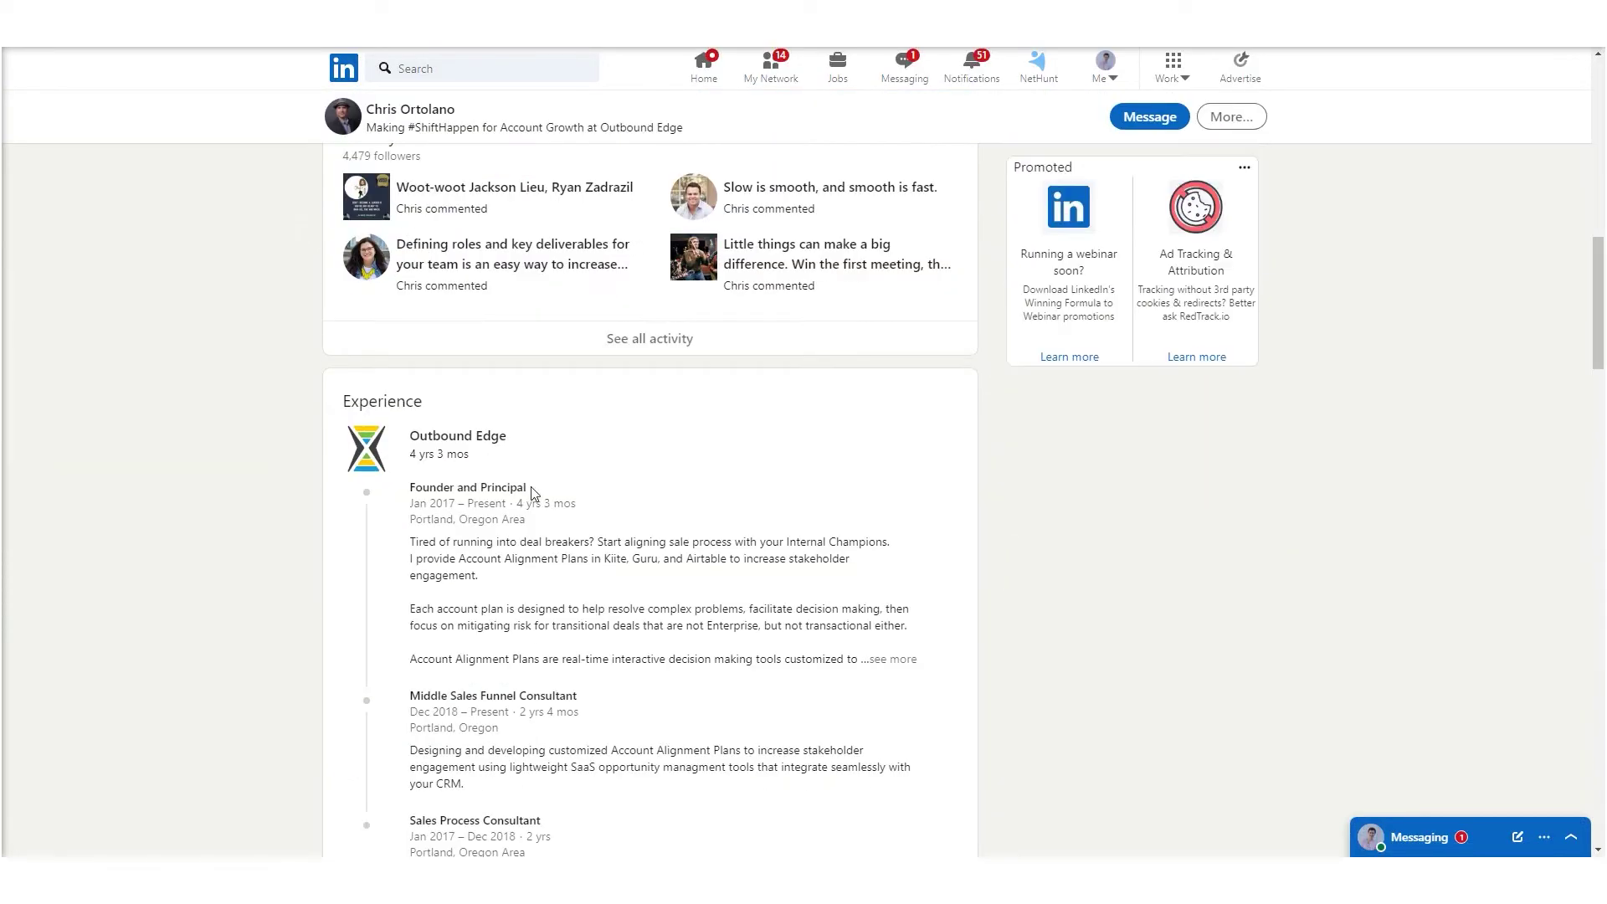
click(344, 26)
click(333, 201)
text(Founder and Principal)
key(Tab)
- Copy the first lead's email from Contact info into cell D2
click(125, 25)
scroll(493, 473, up, 10)
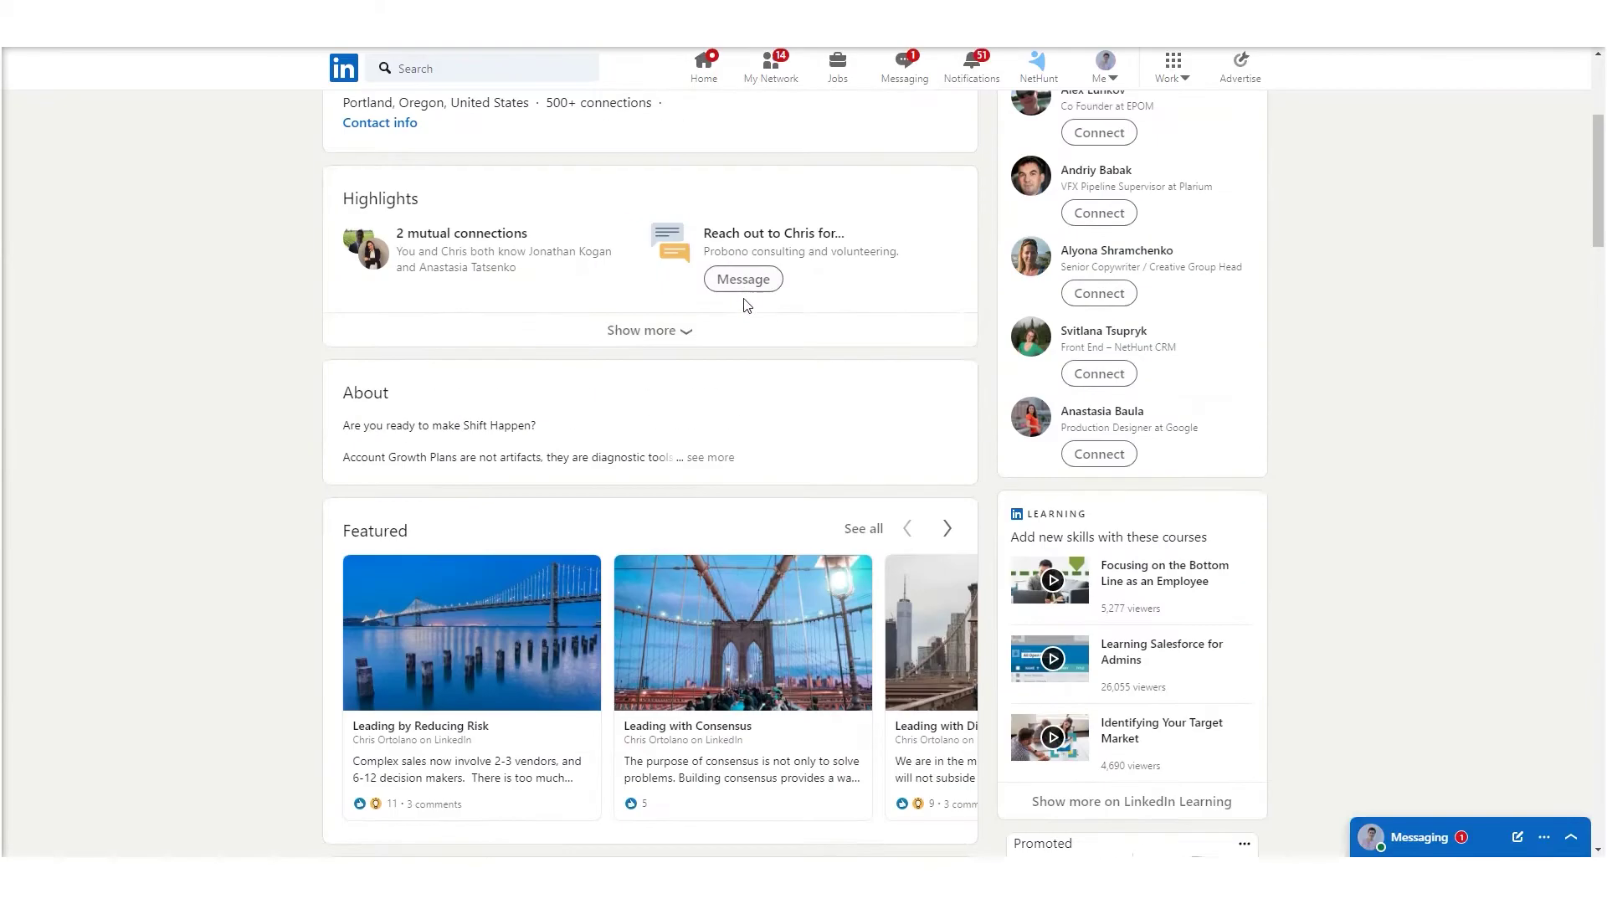
click(380, 457)
drag(774, 320, 621, 321)
key(ctrl+c)
click(344, 25)
key(ctrl+v)
key(Return)
- Fill the second lead's name and company NetHunt CRM into A3 and B3
click(125, 25)
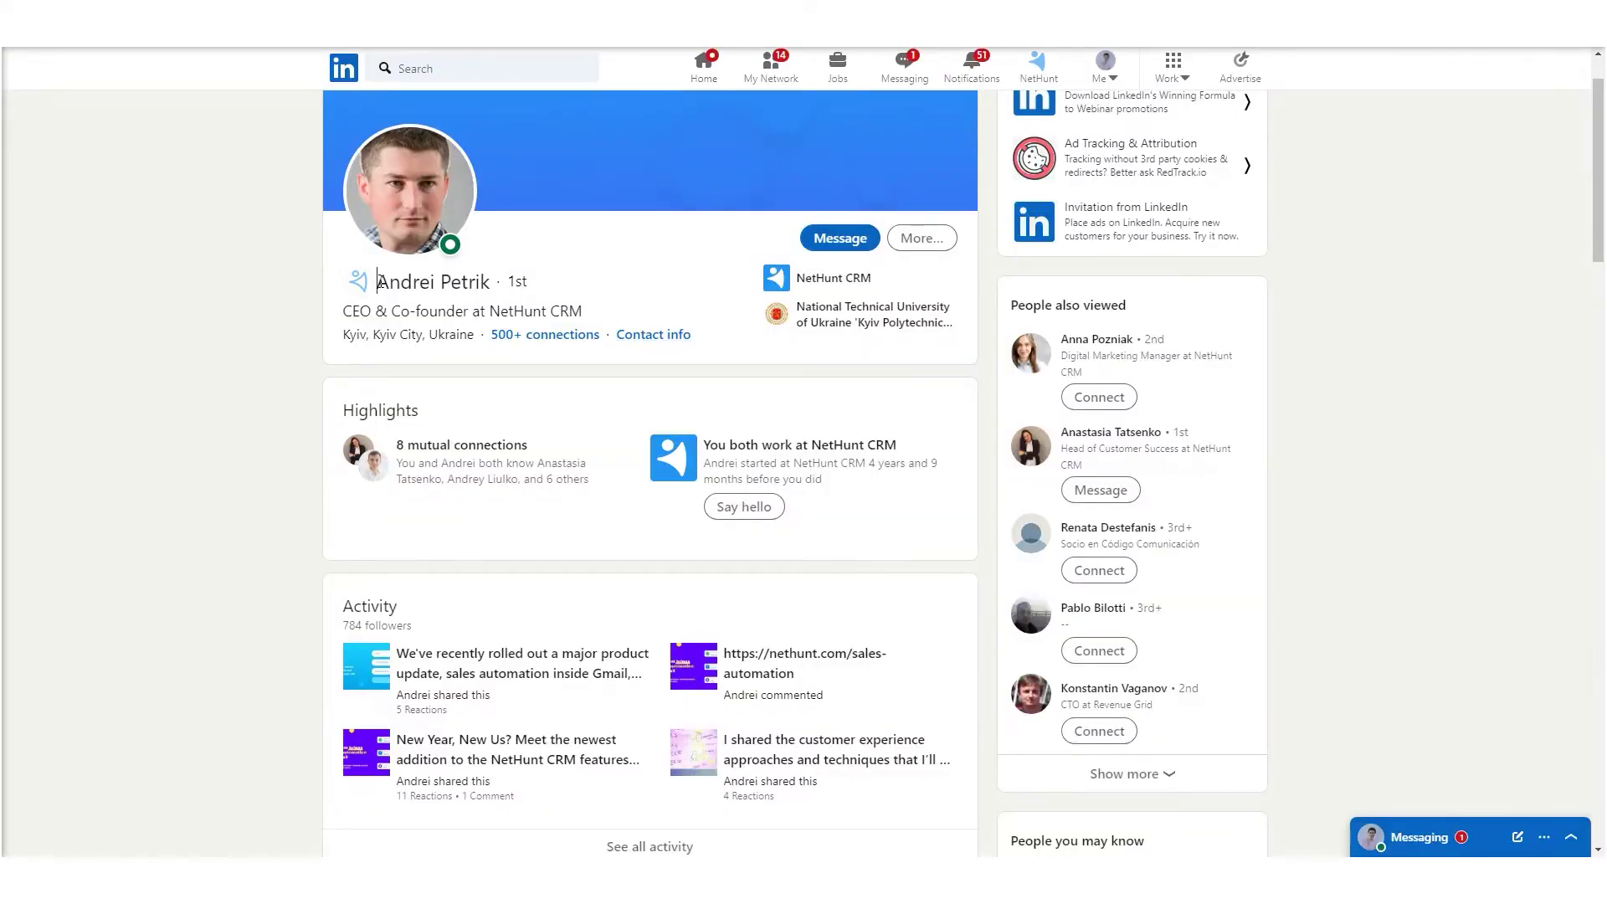
key(ctrl+c)
click(344, 25)
key(ctrl+v)
key(Tab)
click(126, 25)
drag(489, 311, 583, 310)
key(ctrl+c)
click(344, 25)
key(Tab)
- Put the second lead's title CEO & Co-founder in C3 and copy their email
click(126, 25)
key(ctrl+c)
click(344, 25)
key(ctrl+v)
key(Tab)
click(125, 25)
click(661, 334)
drag(745, 379, 625, 381)
key(ctrl+c)
click(345, 25)
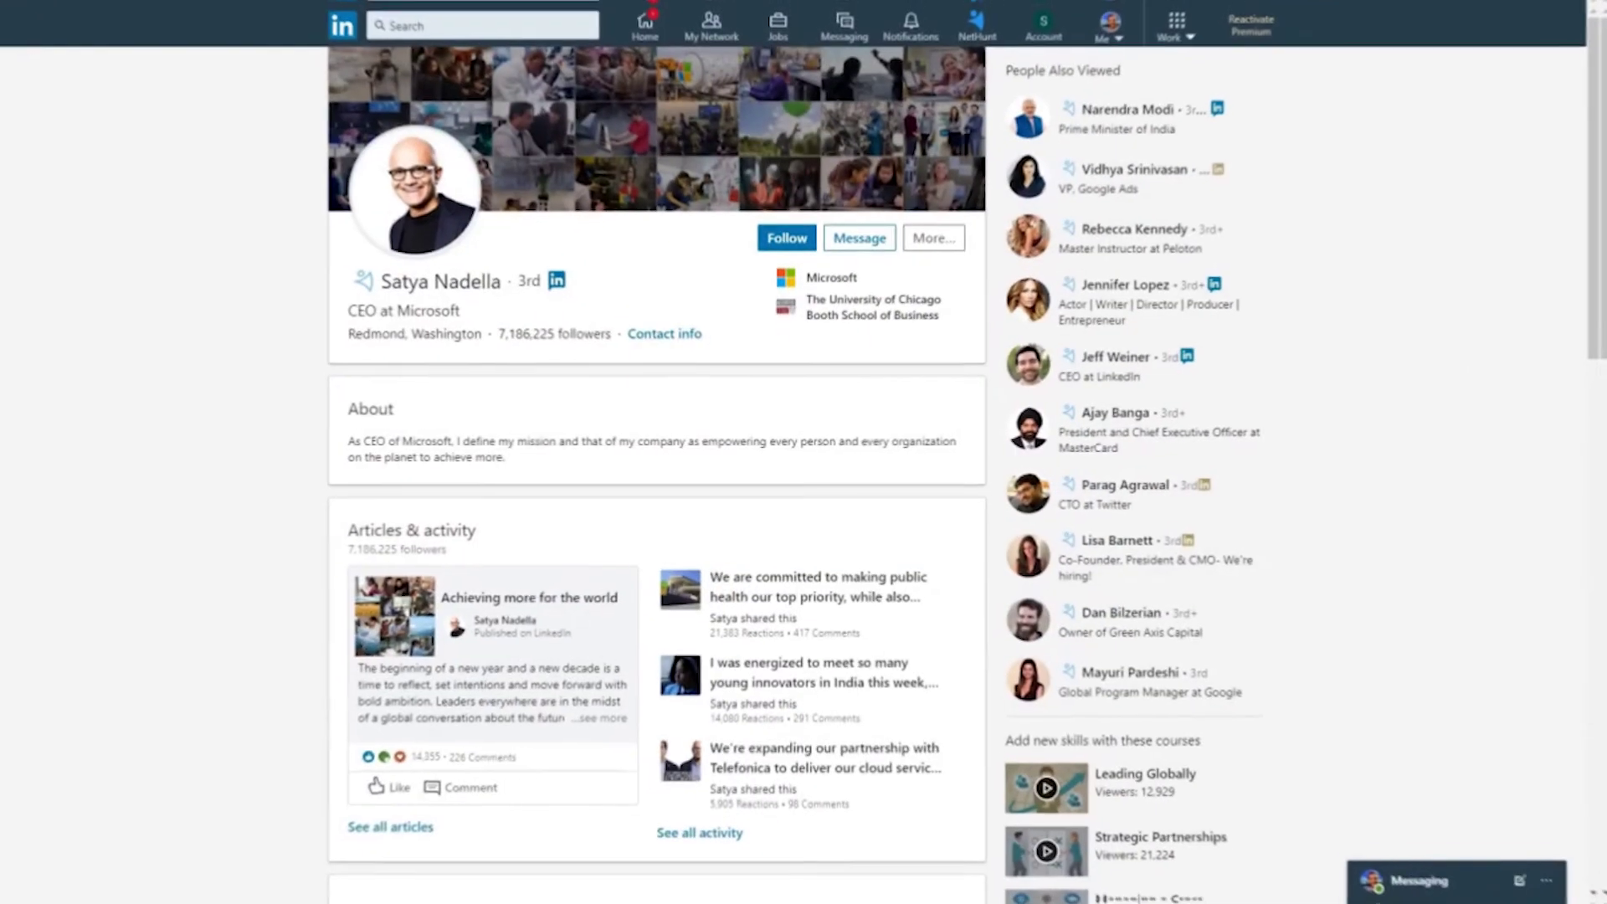
- Link the open LinkedIn profile to its matching NetHunt contact and review the record details
click(365, 283)
click(426, 463)
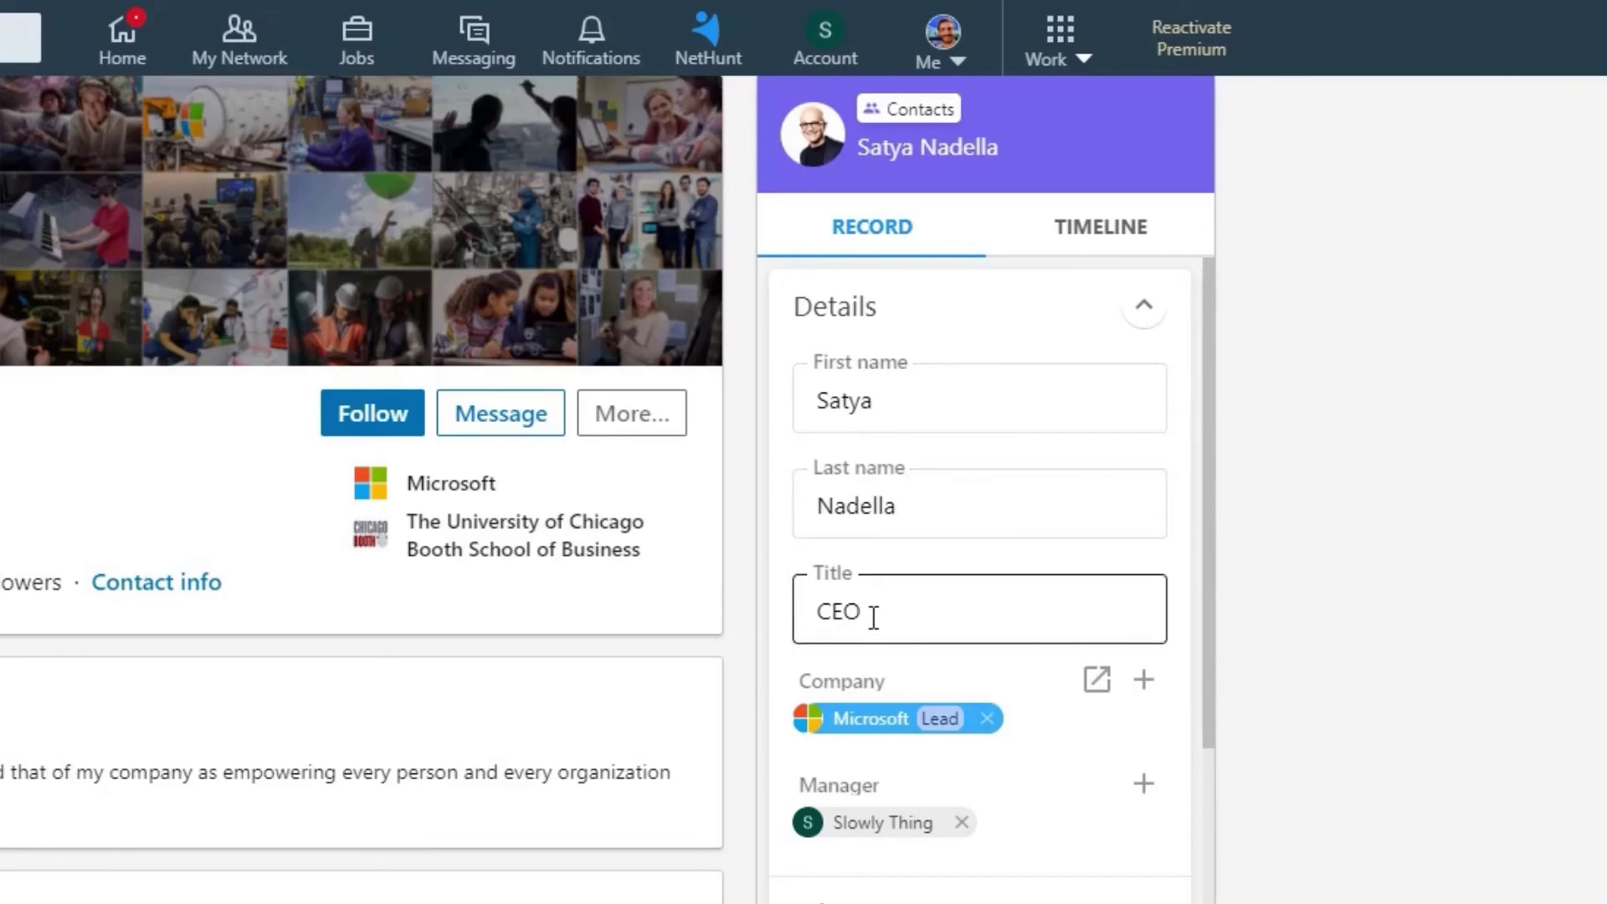
scroll(897, 850, down, 10)
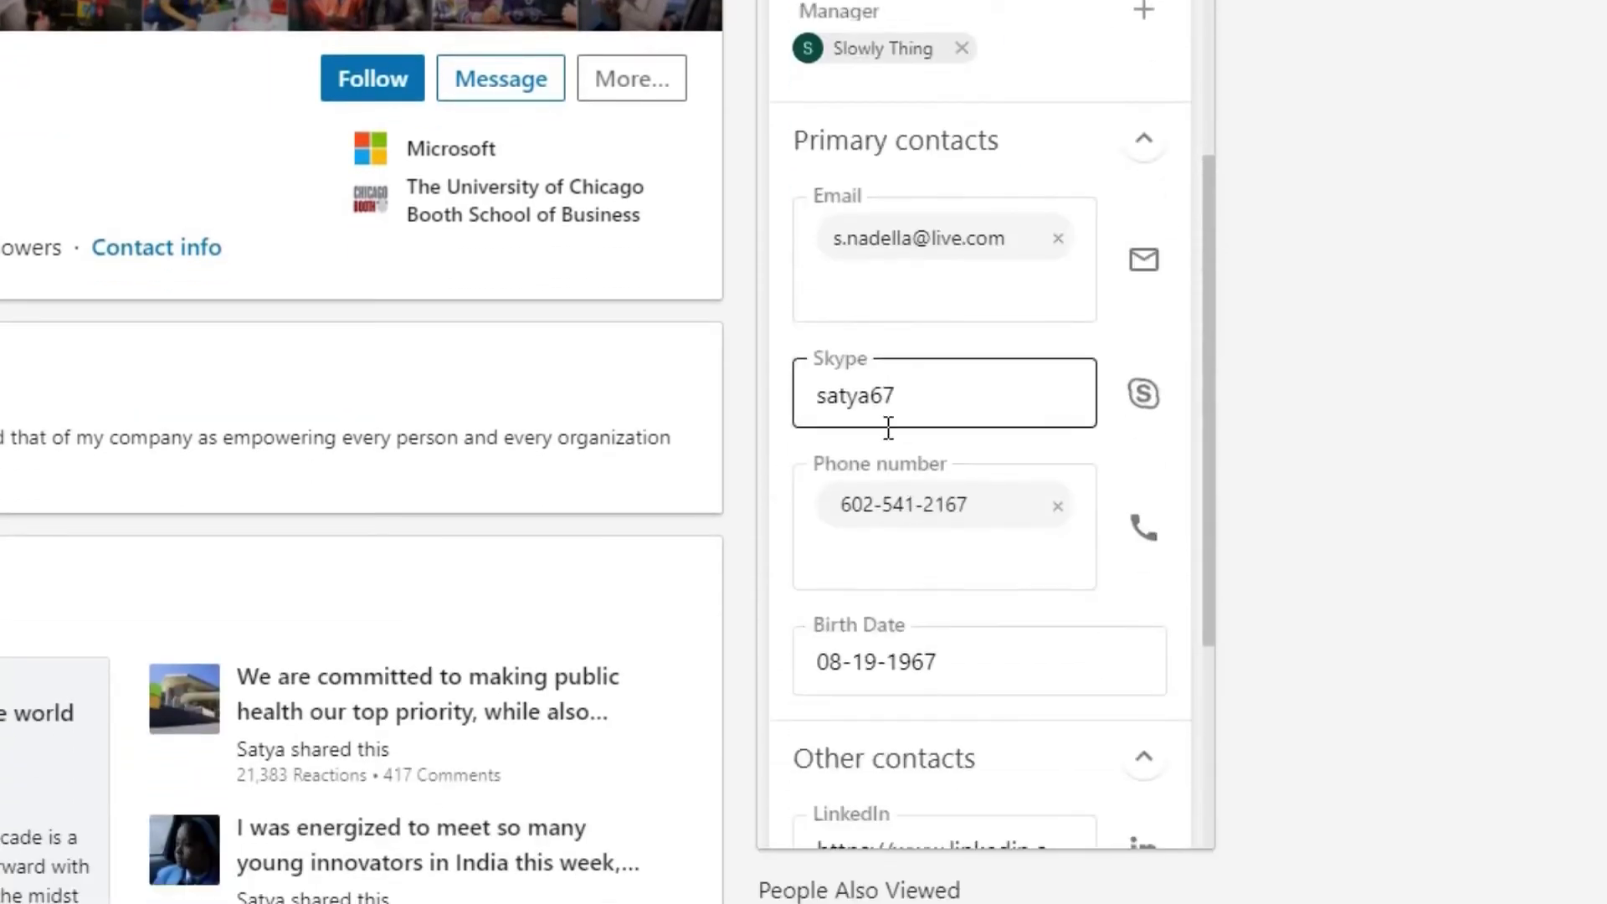
scroll(888, 428, down, 5)
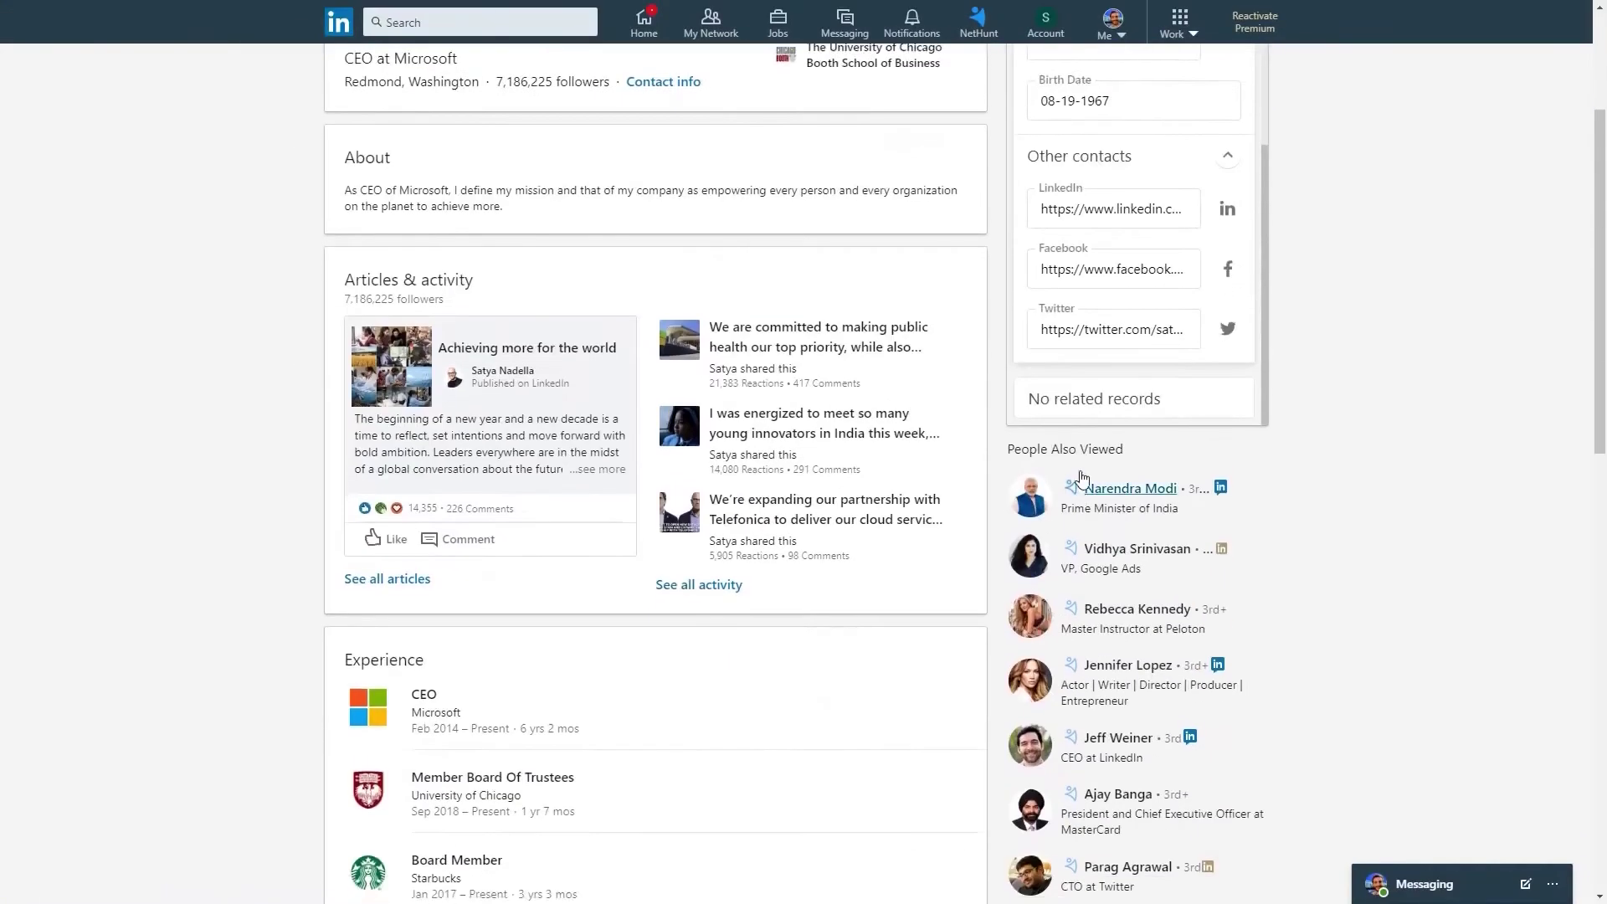
scroll(980, 502, up, 12)
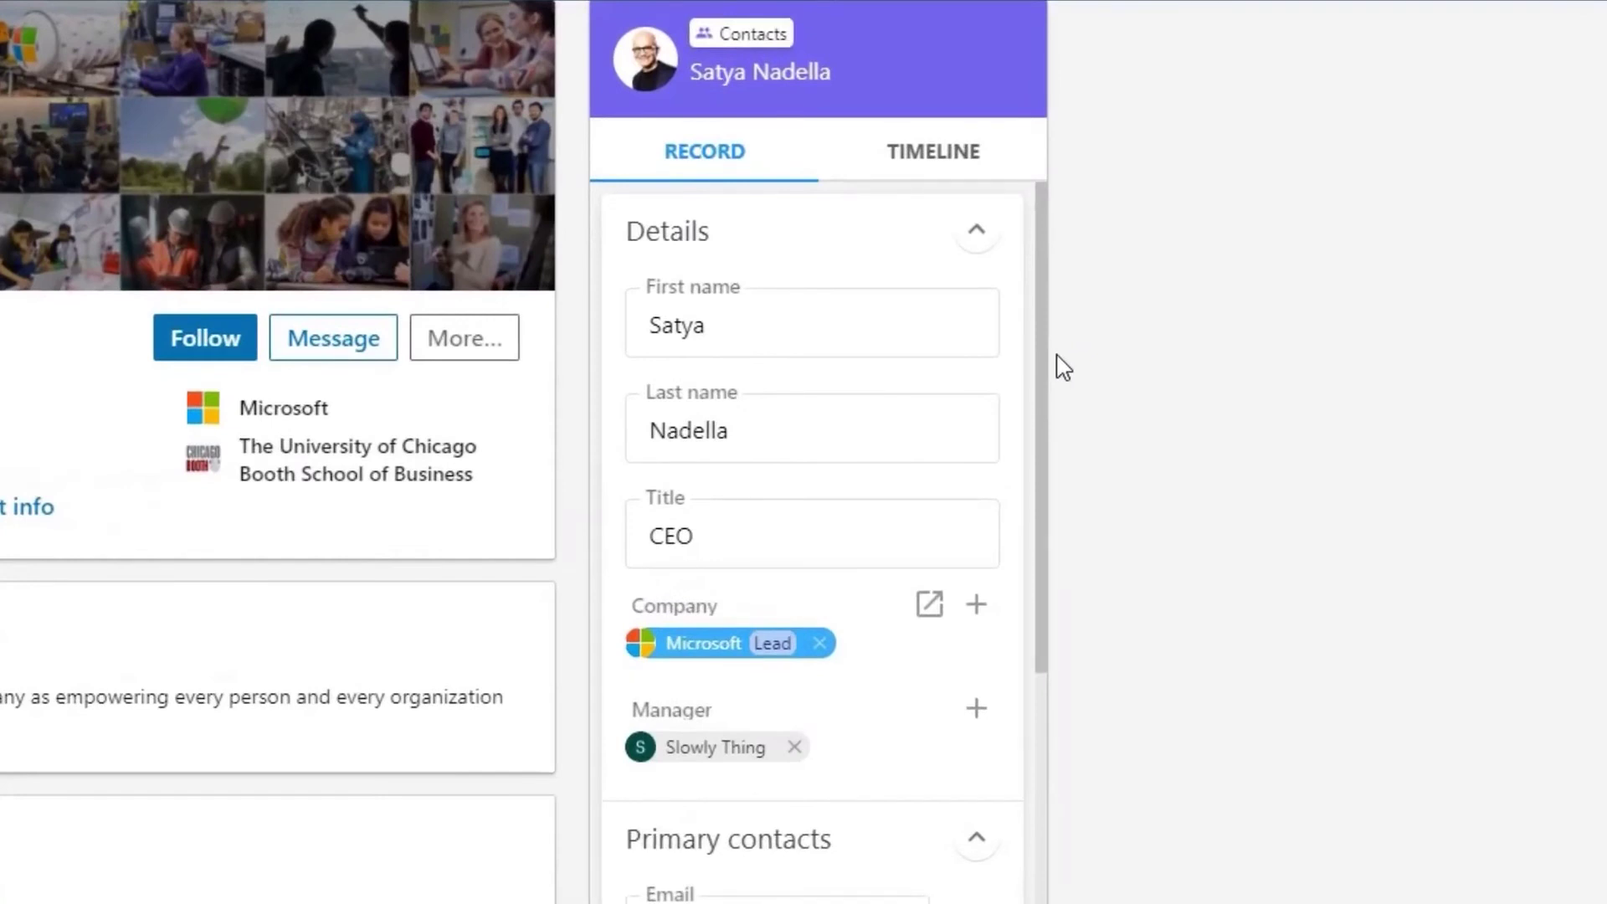
- Show the contact's timeline and look through the Comment and All events dropdowns
click(1014, 164)
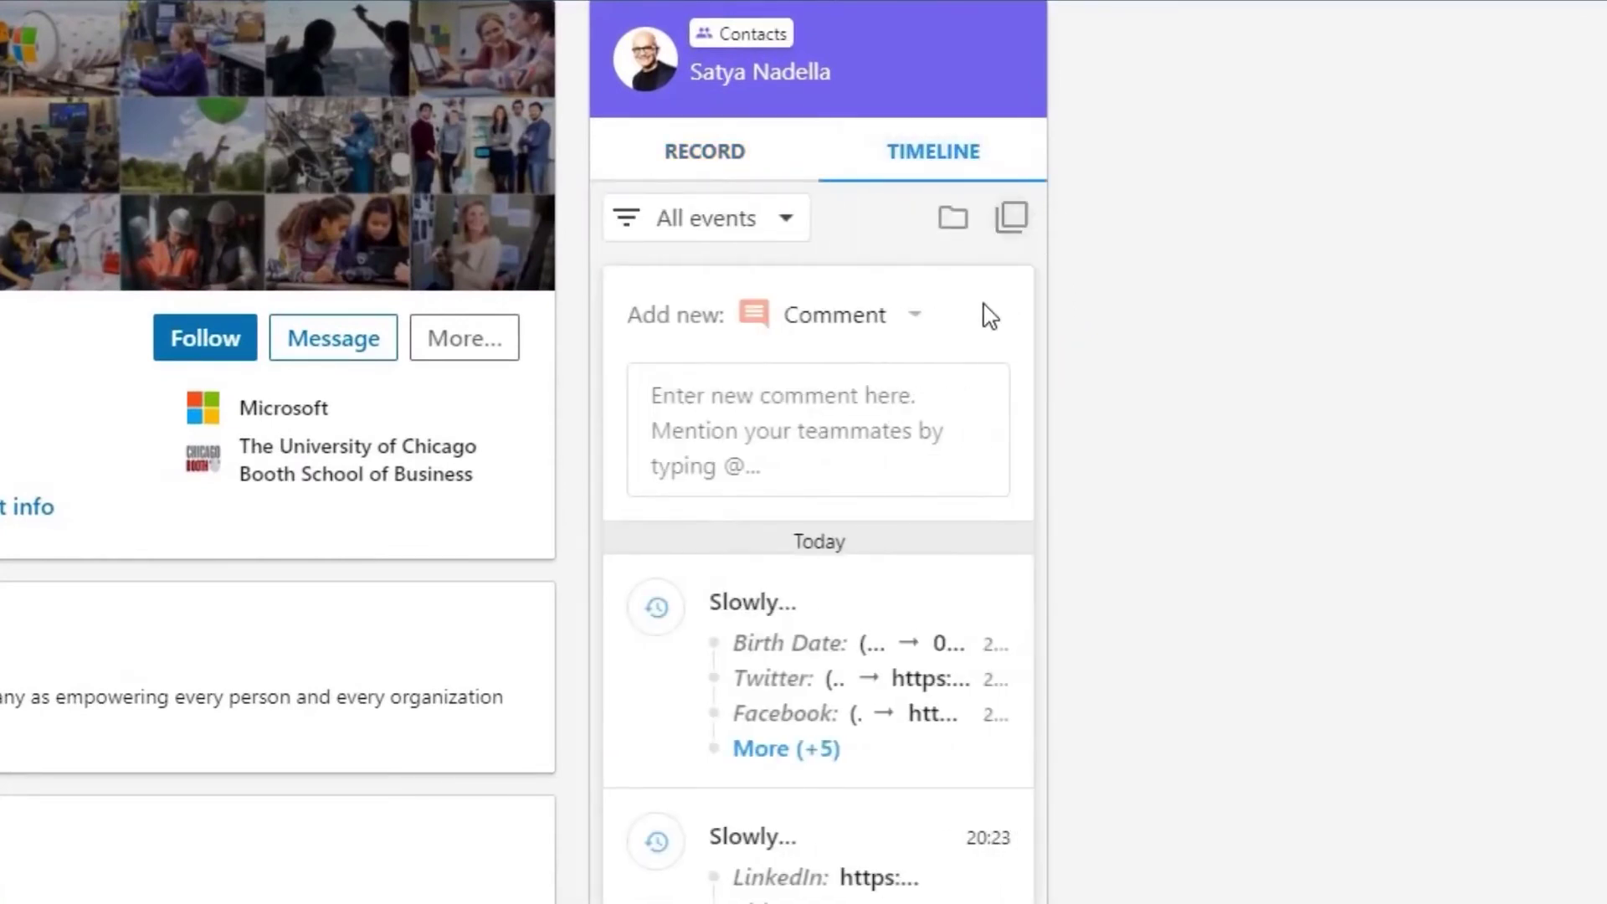
scroll(817, 787, down, 5)
scroll(825, 737, up, 5)
click(871, 325)
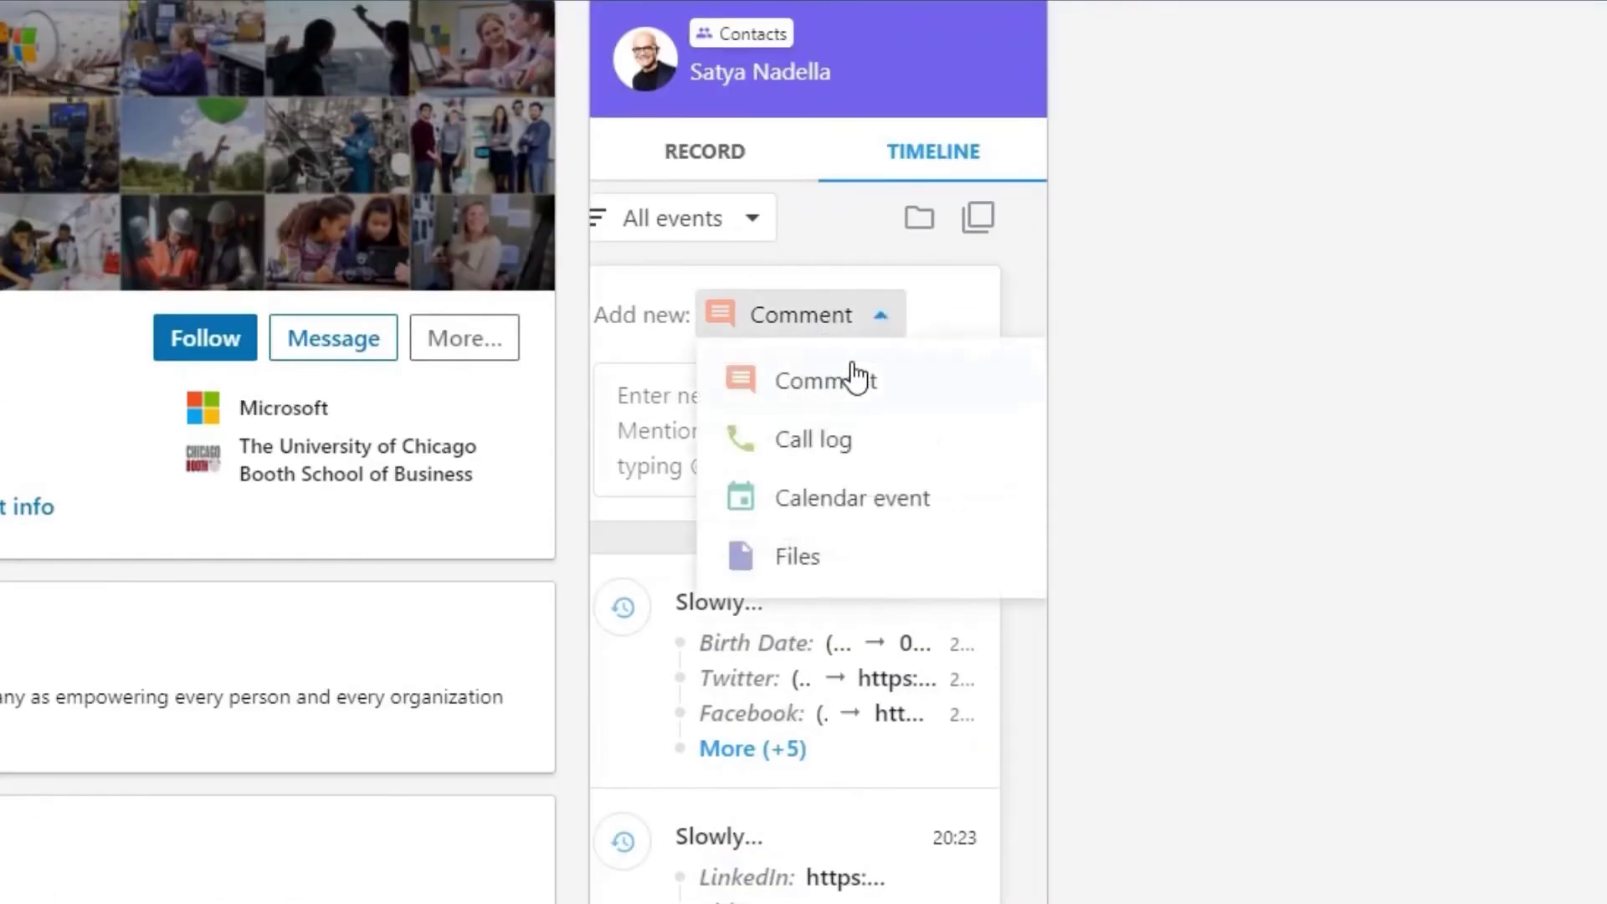
click(926, 315)
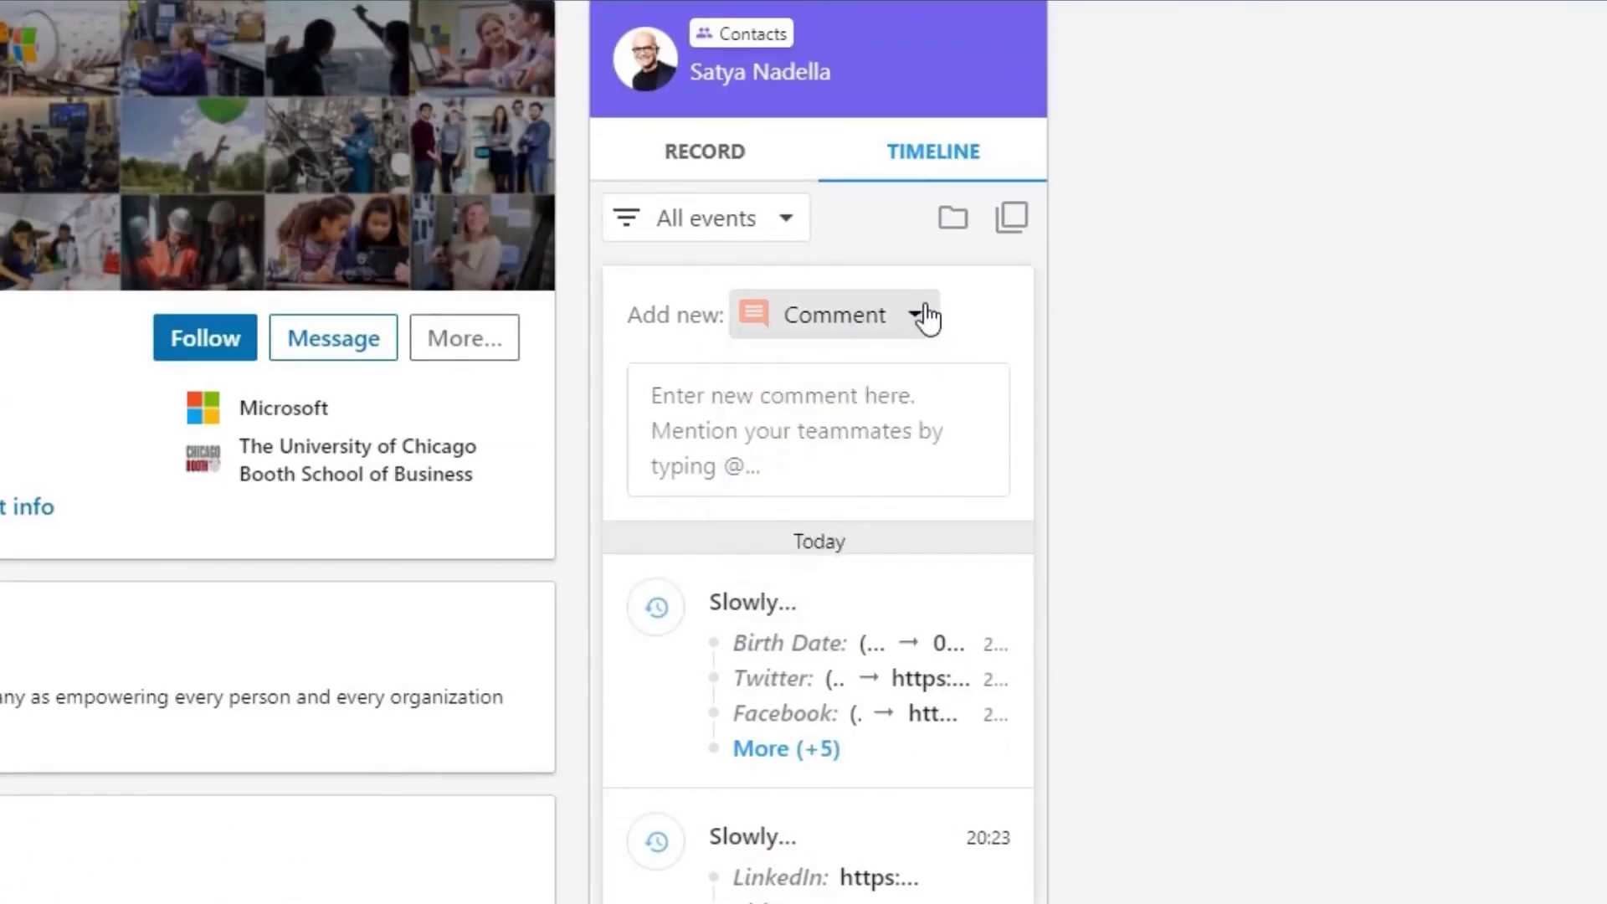
click(758, 237)
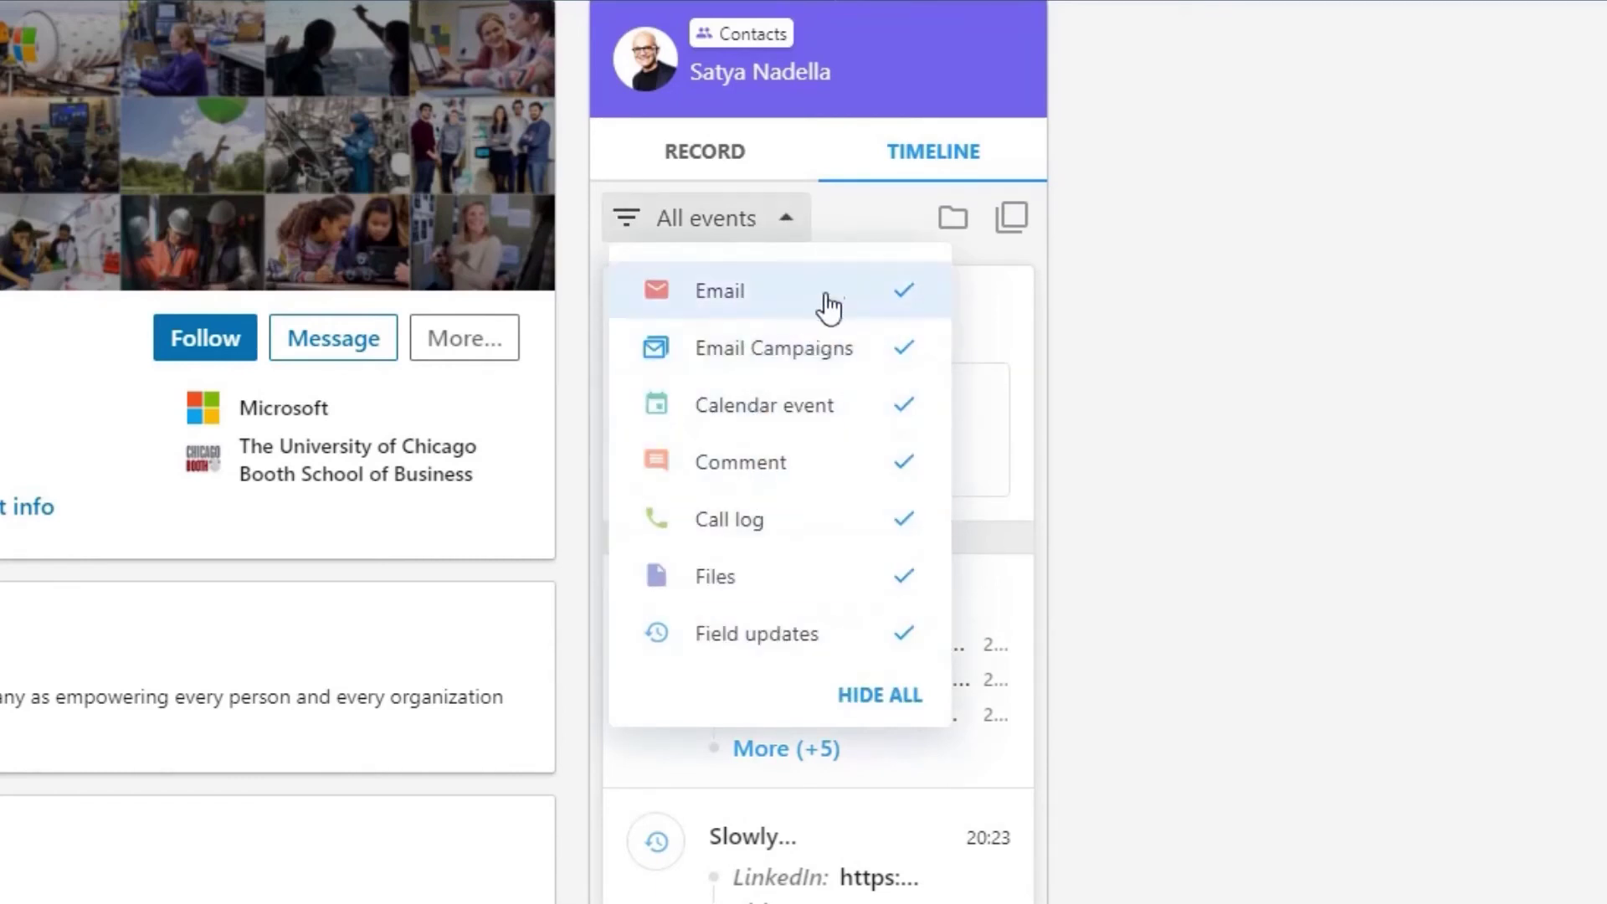
click(904, 226)
- Include related events from Companies in the timeline
click(952, 220)
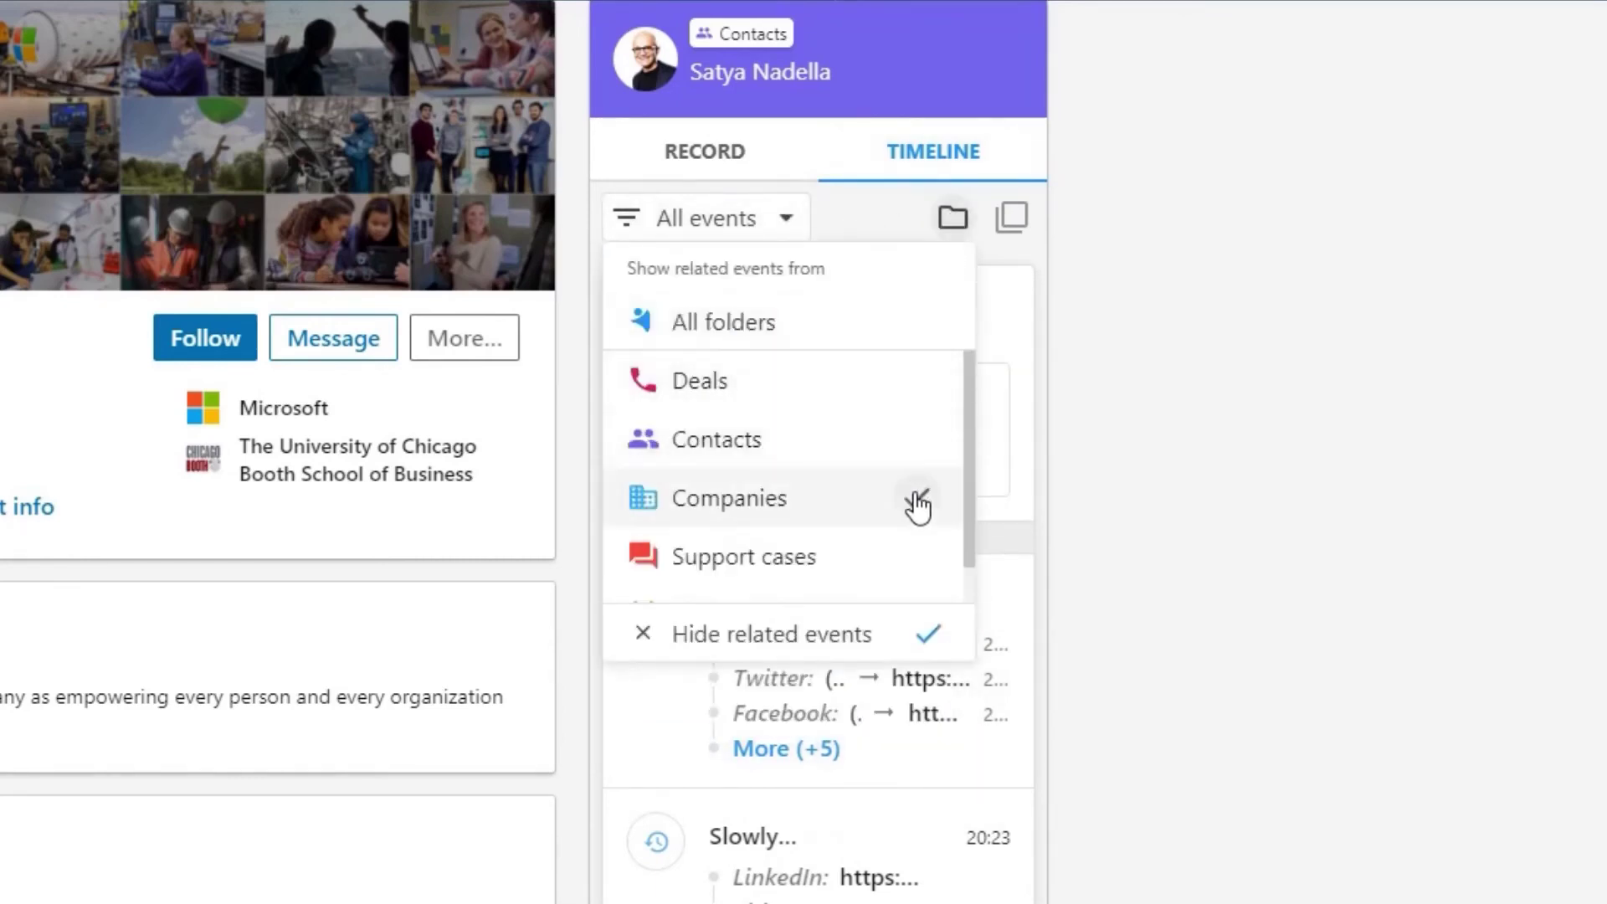
click(912, 499)
scroll(1019, 198, down, 2)
scroll(1019, 198, down, 6)
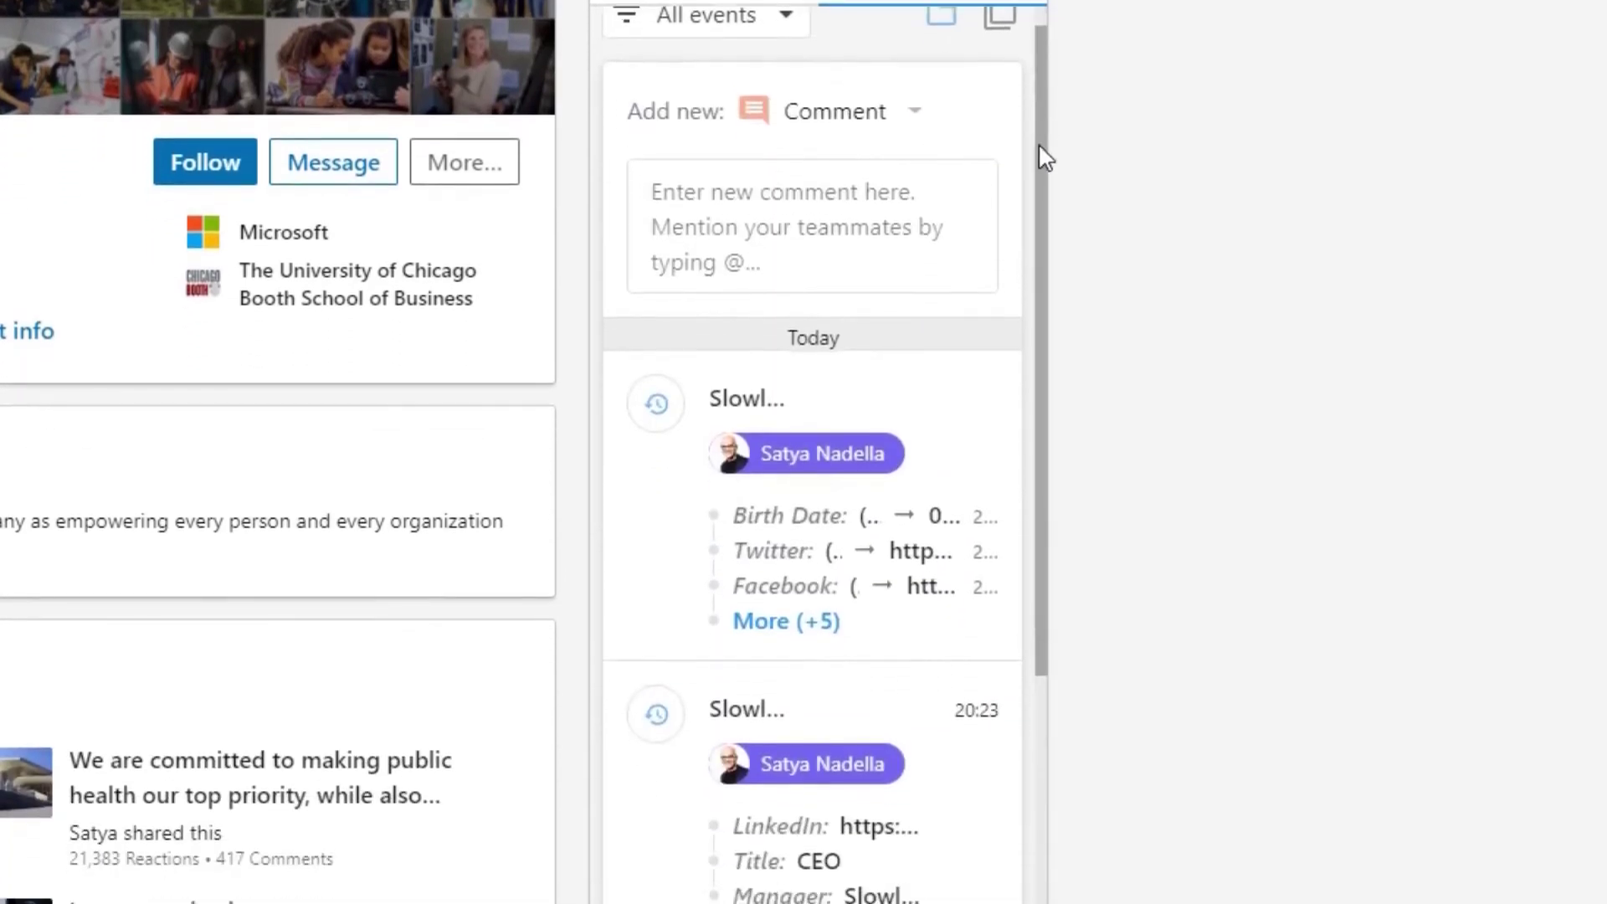
scroll(1059, 172, up, 6)
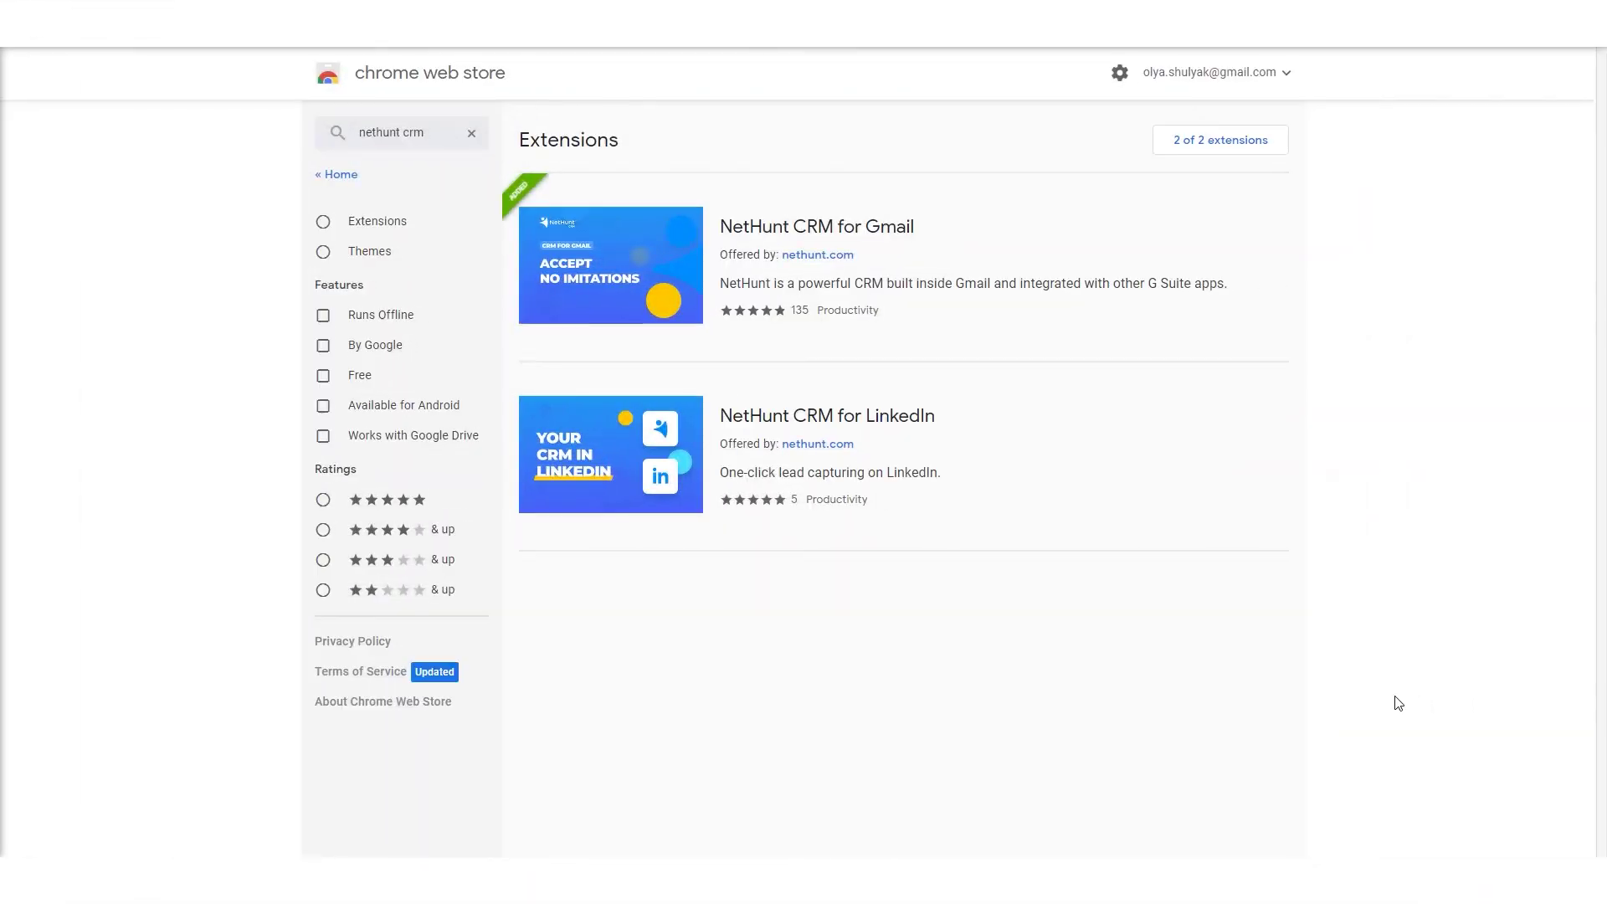
- Install NetHunt CRM for LinkedIn from its Web Store page, confirming Add extension
click(619, 454)
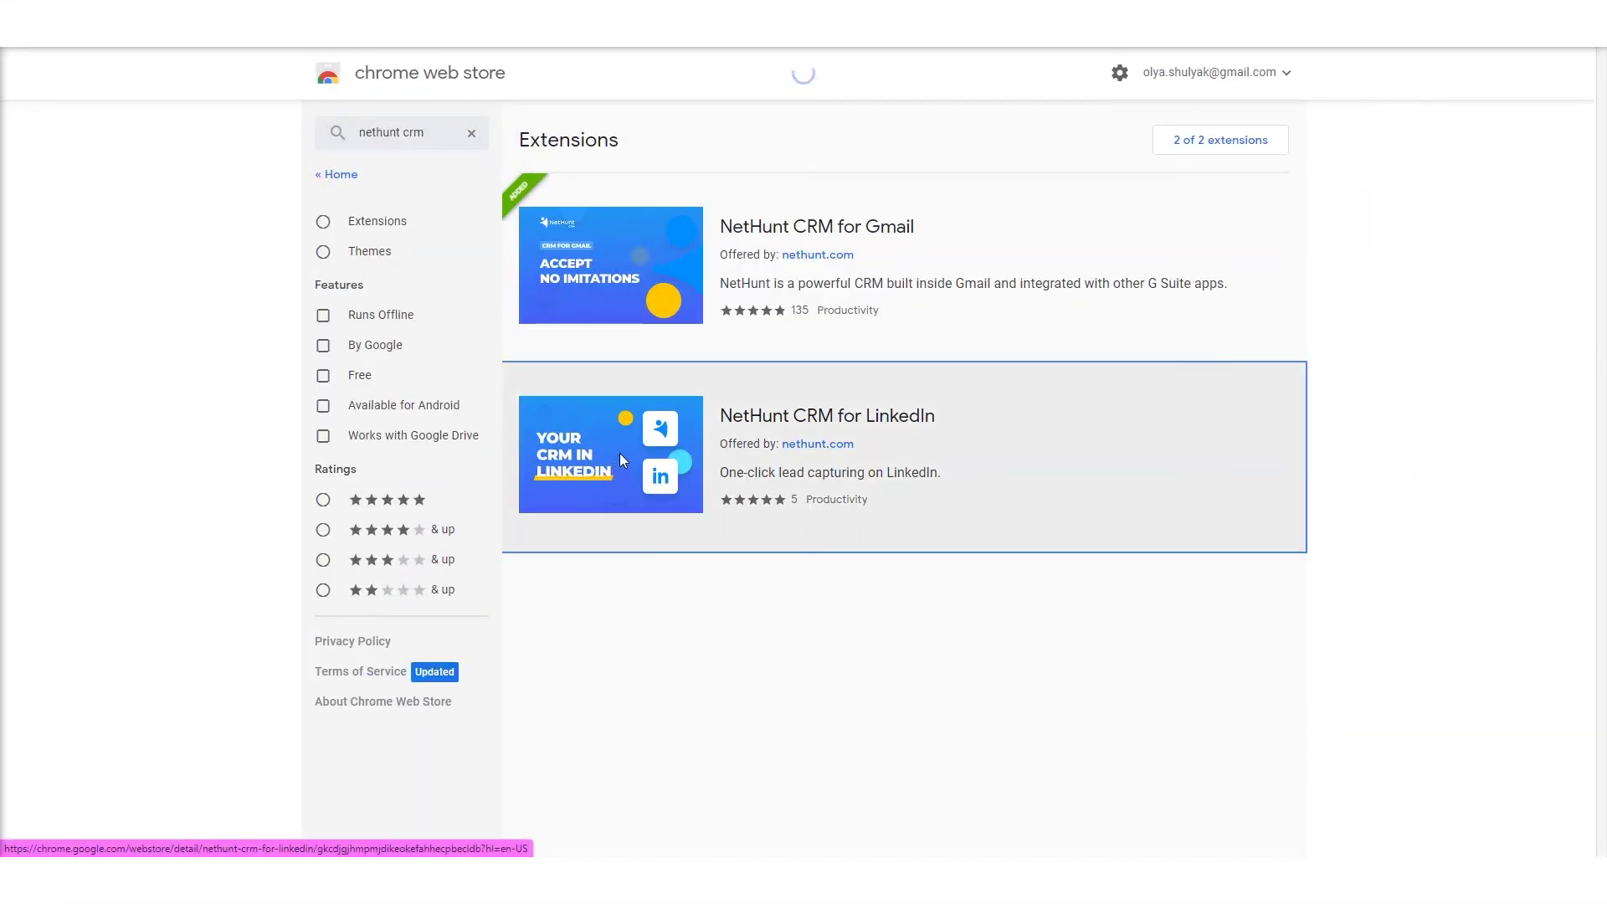
scroll(1356, 420, down, 1)
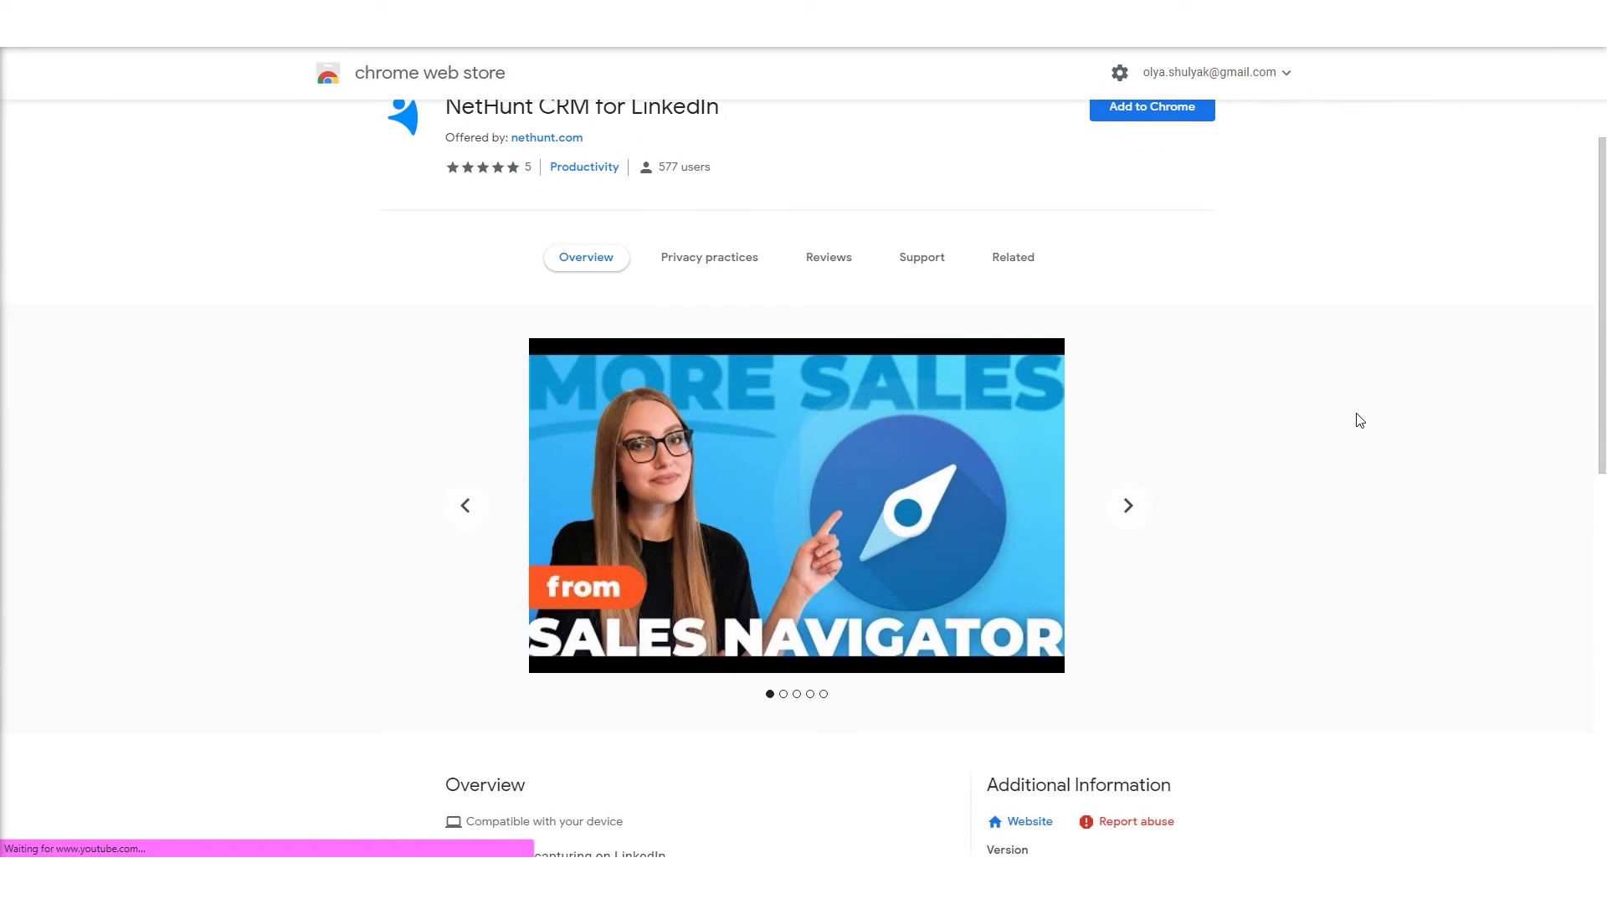
scroll(1361, 420, up, 1)
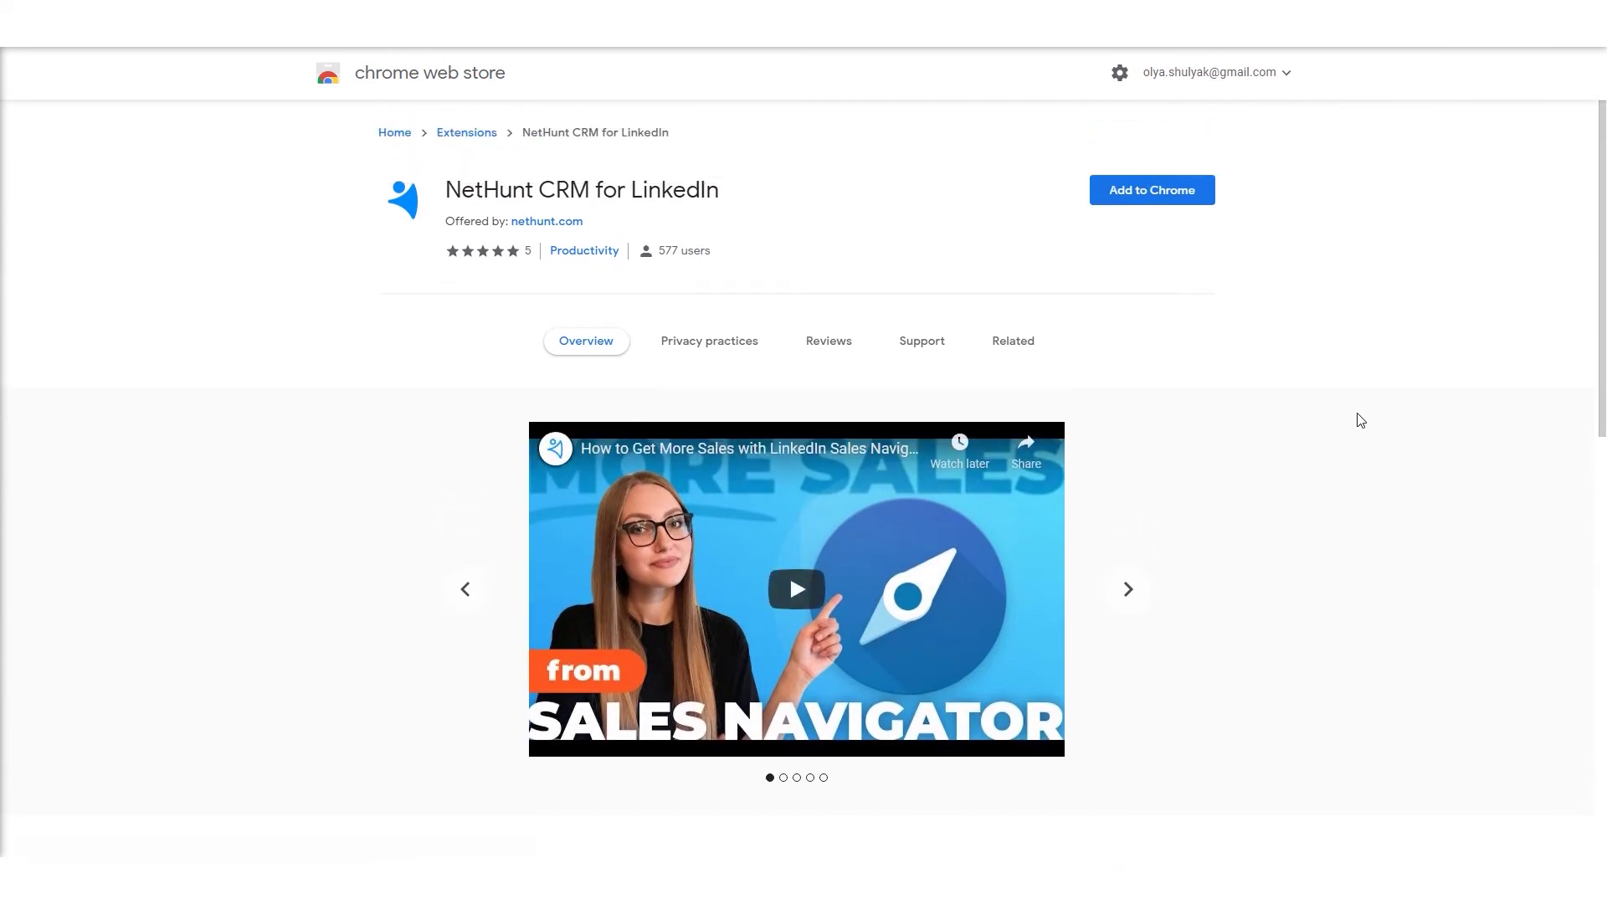
click(1182, 205)
click(832, 187)
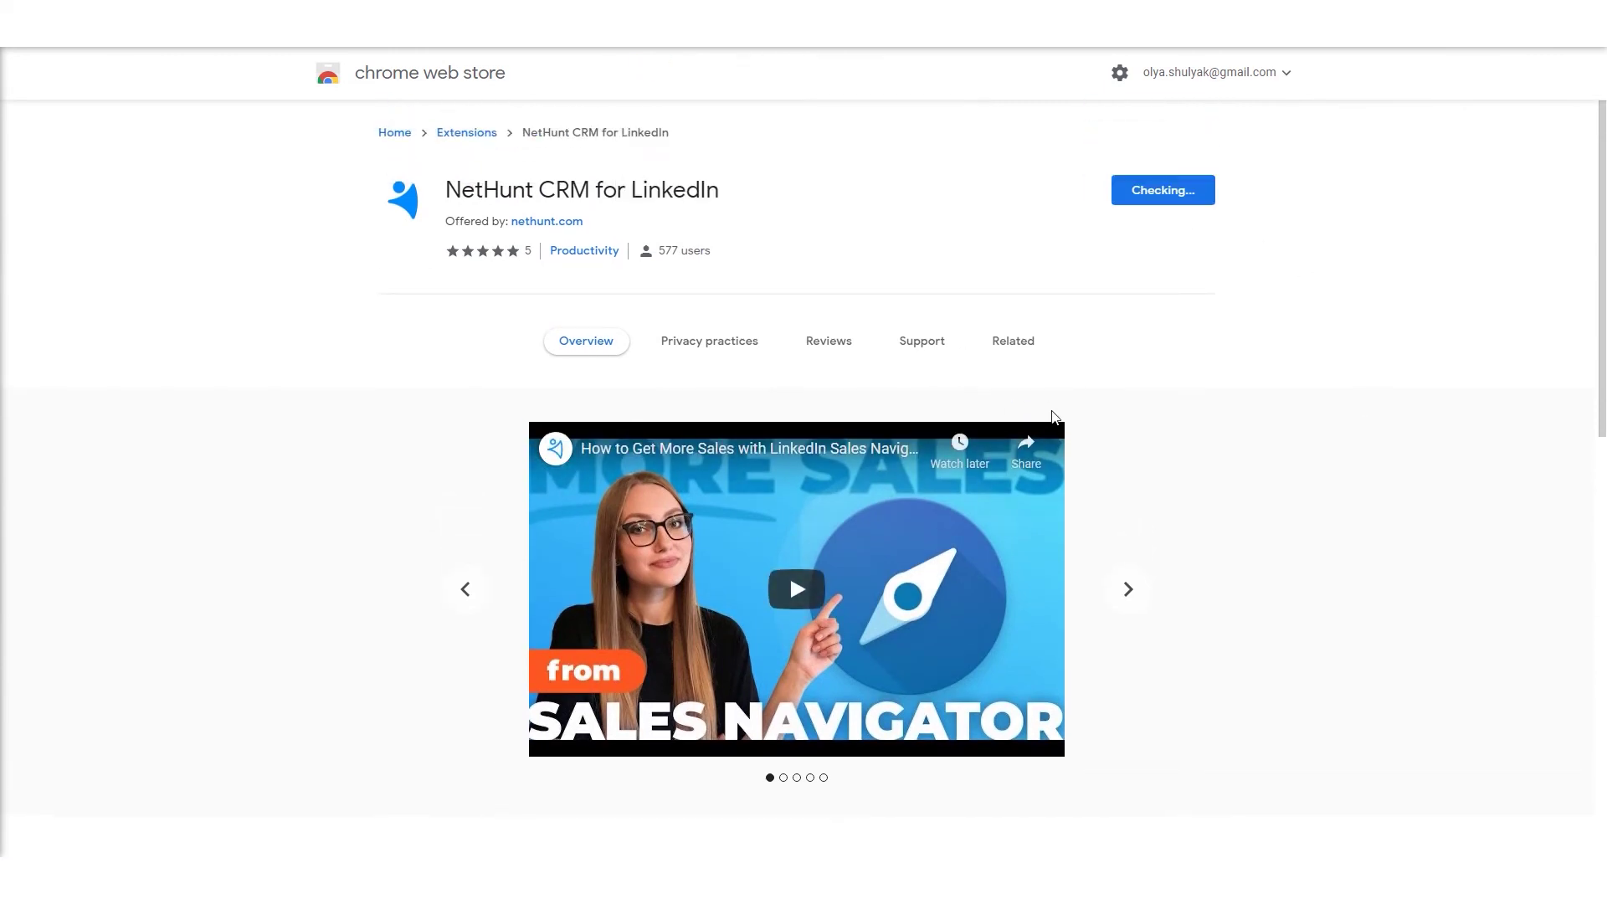